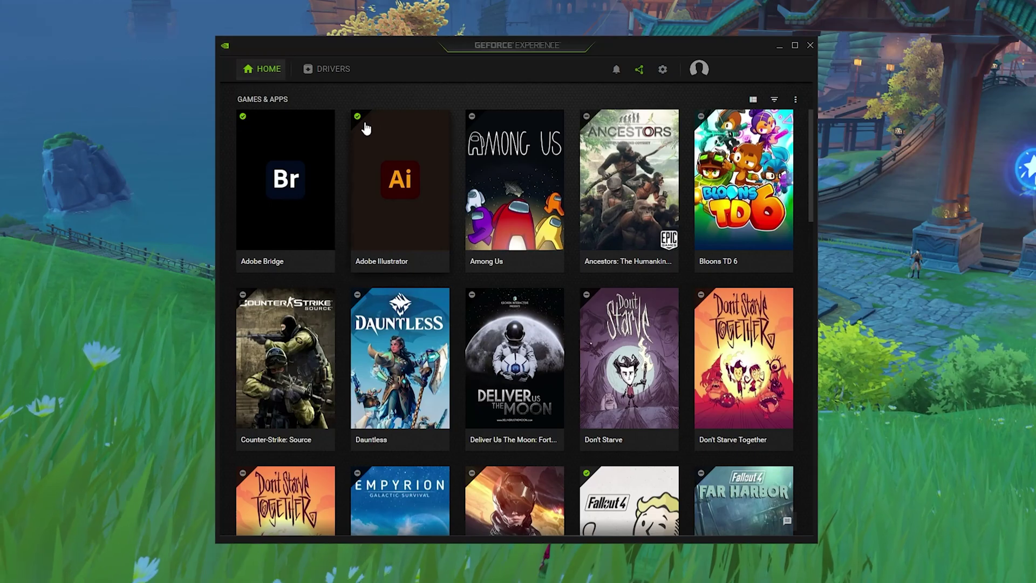
# - Browse the games and apps library, view the recommended settings for Don't Starve Together, and return to the library
pyautogui.scroll(-3, 568, 130)
pyautogui.scroll(-20, 567, 151)
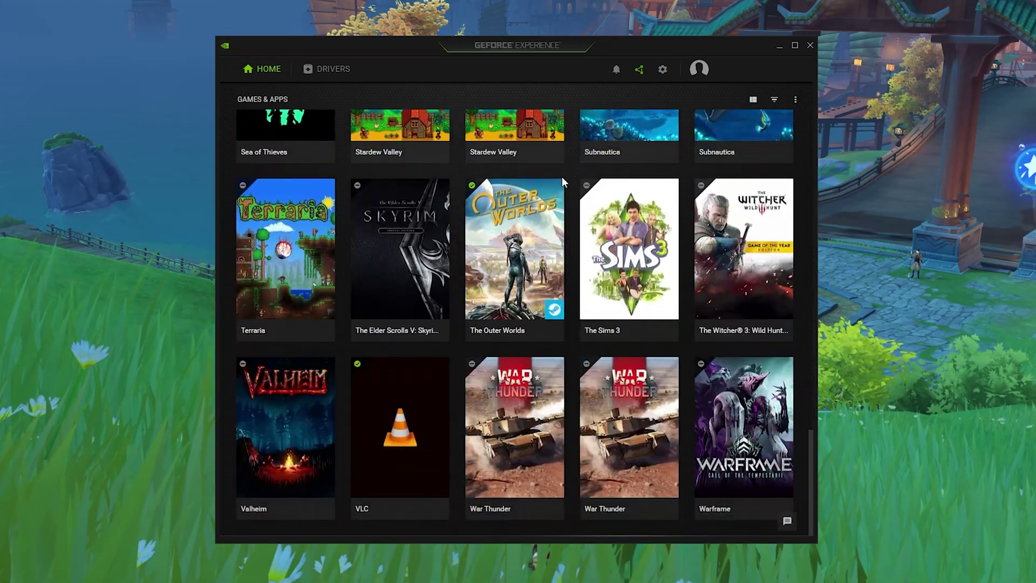
pyautogui.scroll(20, 562, 180)
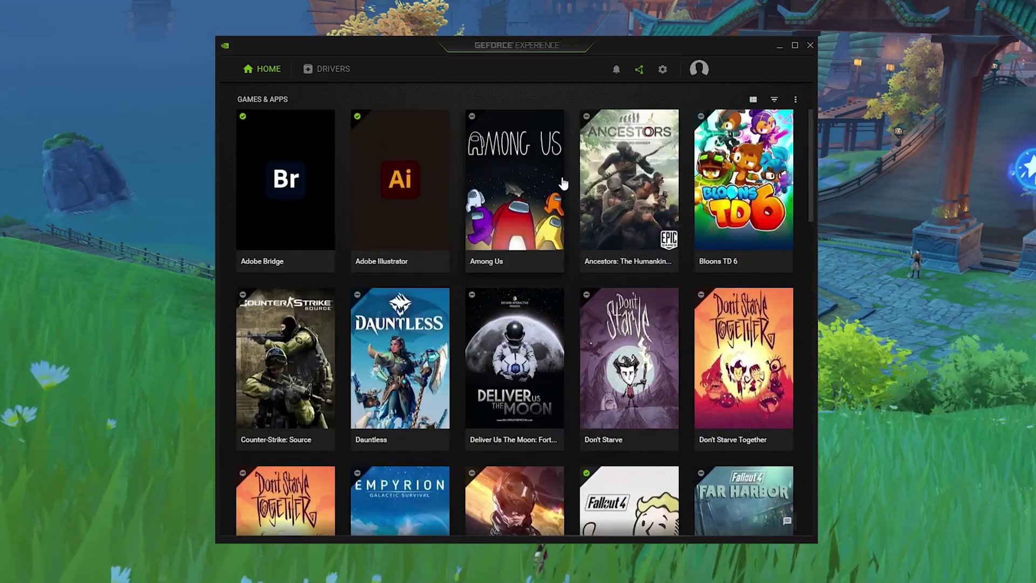
pyautogui.moveTo(516, 207)
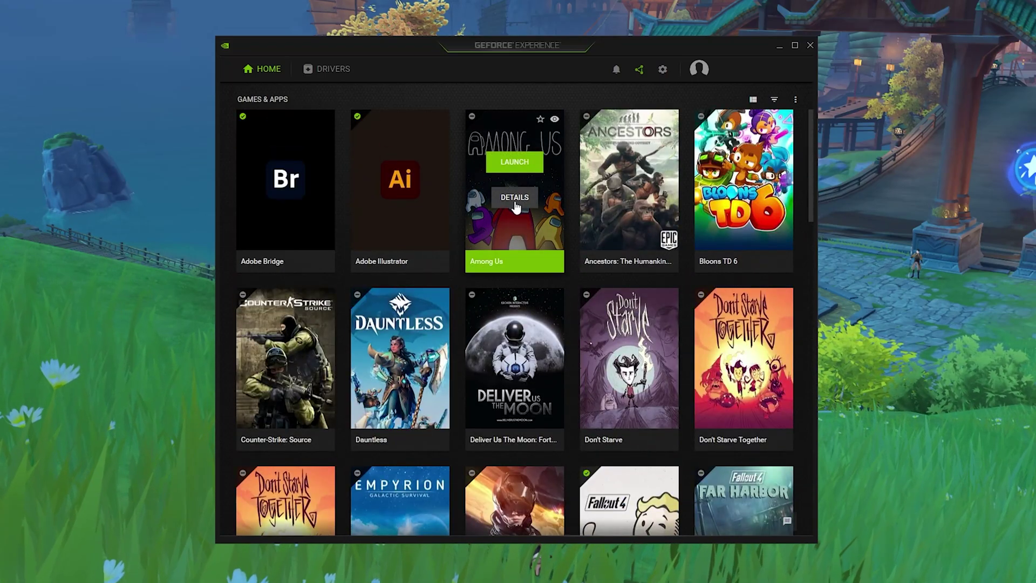
pyautogui.moveTo(743, 380)
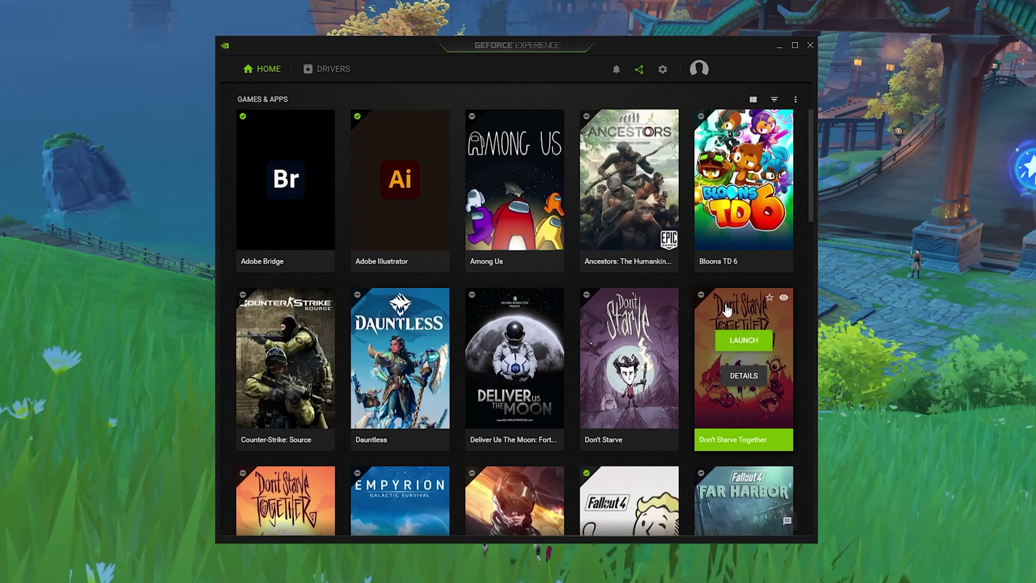
pyautogui.click(748, 381)
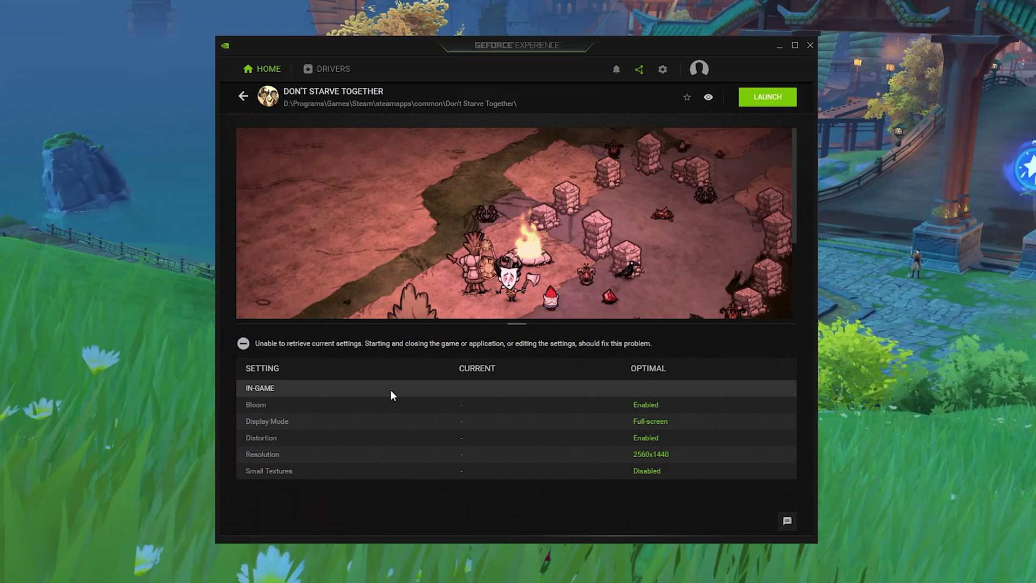
pyautogui.click(246, 96)
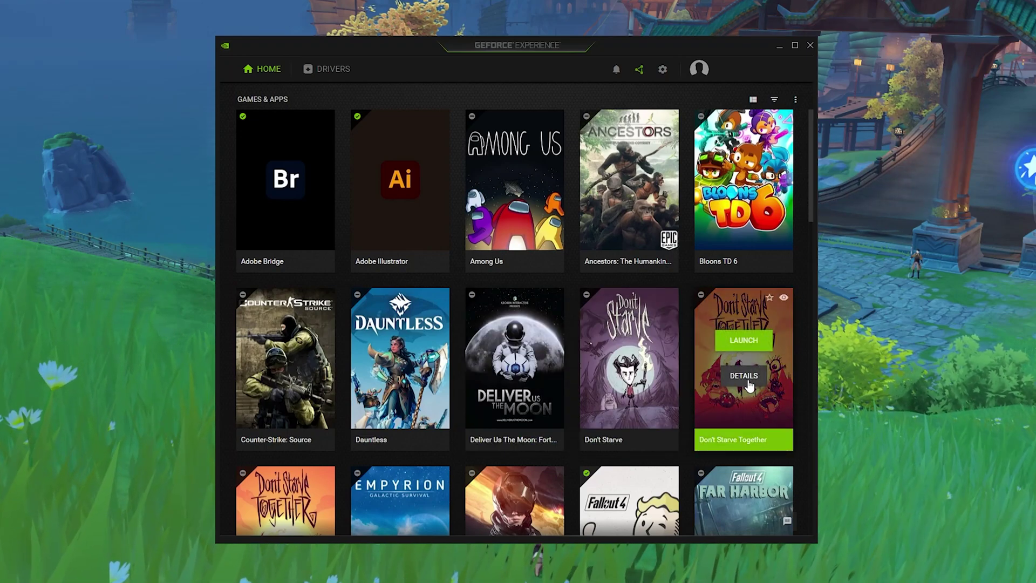
# - Optimize Fallout 4 Far Harbor from its details page and review its list of in-game settings
pyautogui.scroll(-3, 739, 399)
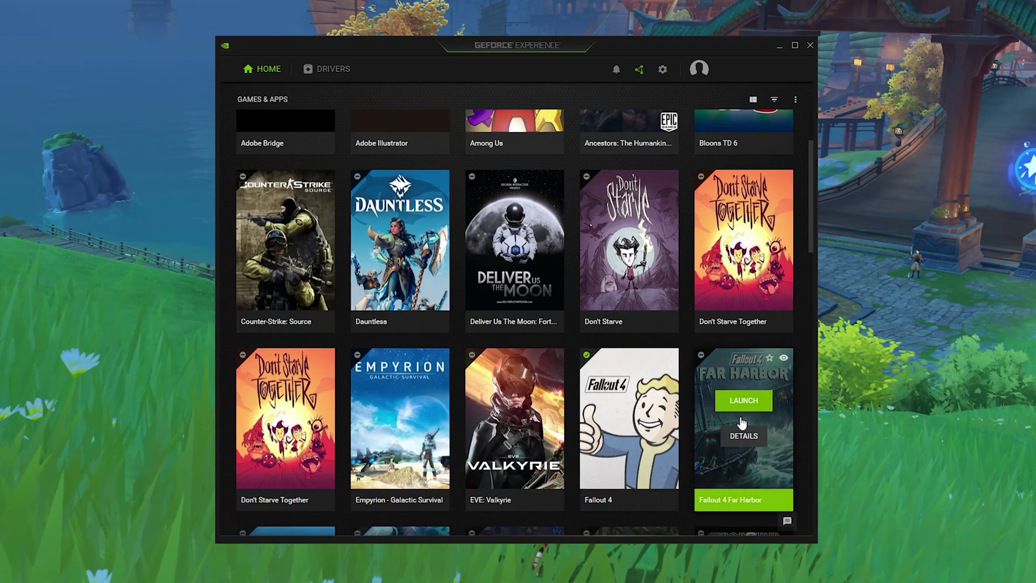
pyautogui.click(743, 436)
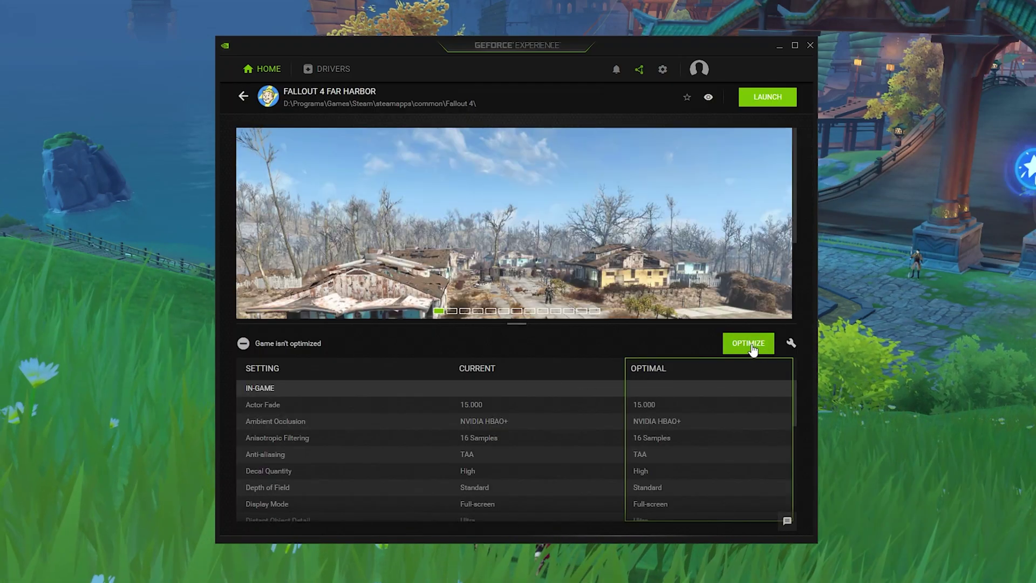
pyautogui.click(750, 345)
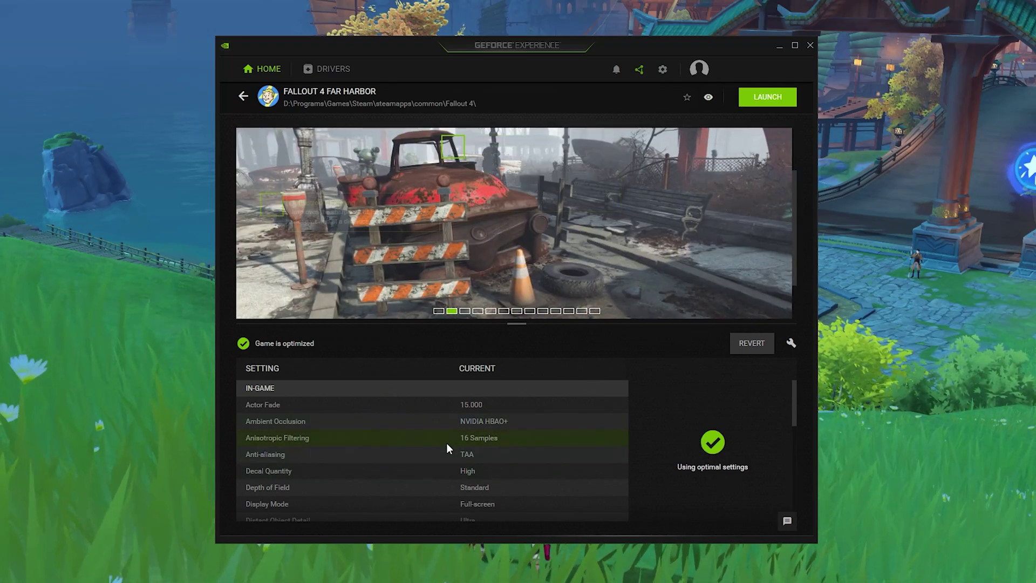
pyautogui.scroll(-1, 454, 435)
pyautogui.scroll(-5, 462, 427)
pyautogui.scroll(7, 496, 425)
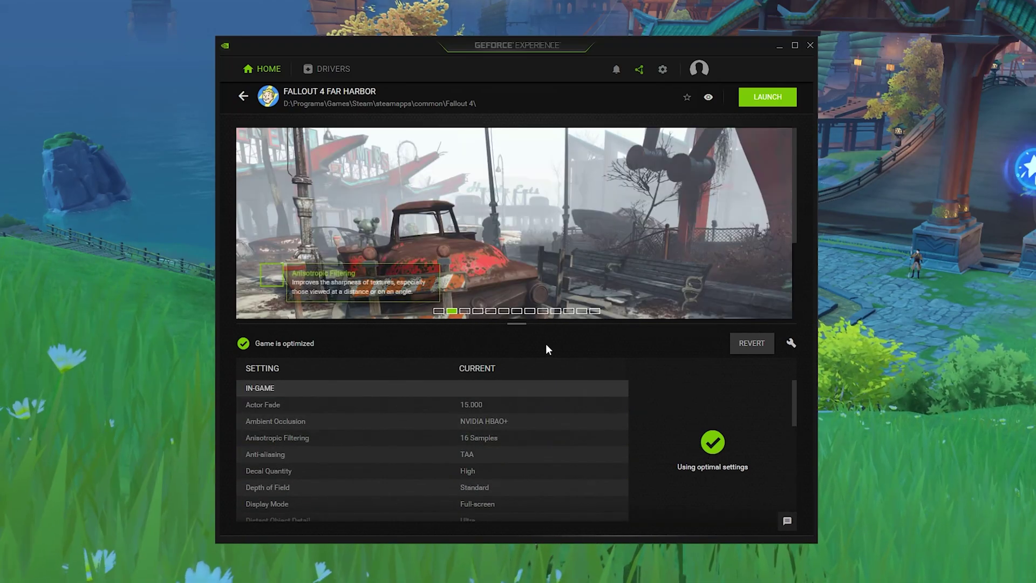
# - Apply custom optimization to Fallout 4 Far Harbor with the slider about midway between Performance and Quality, and review the resulting settings
pyautogui.click(791, 344)
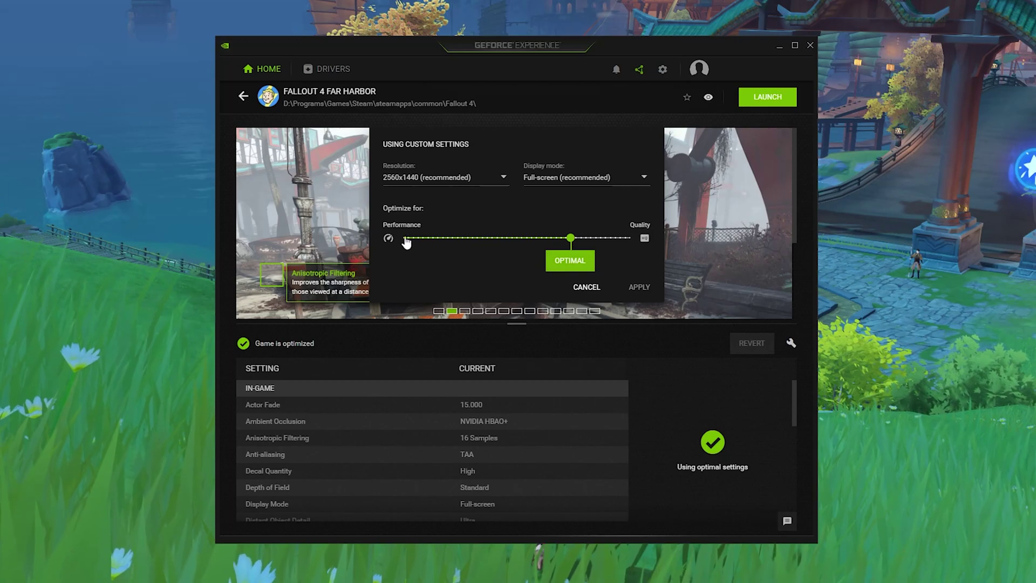
pyautogui.moveTo(476, 240); pyautogui.dragTo(511, 250)
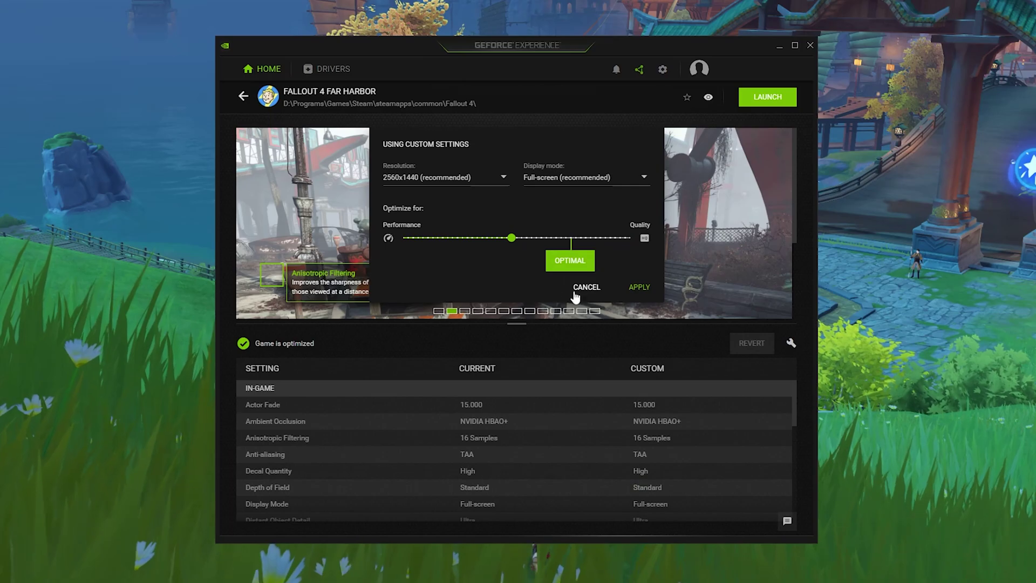
pyautogui.click(638, 292)
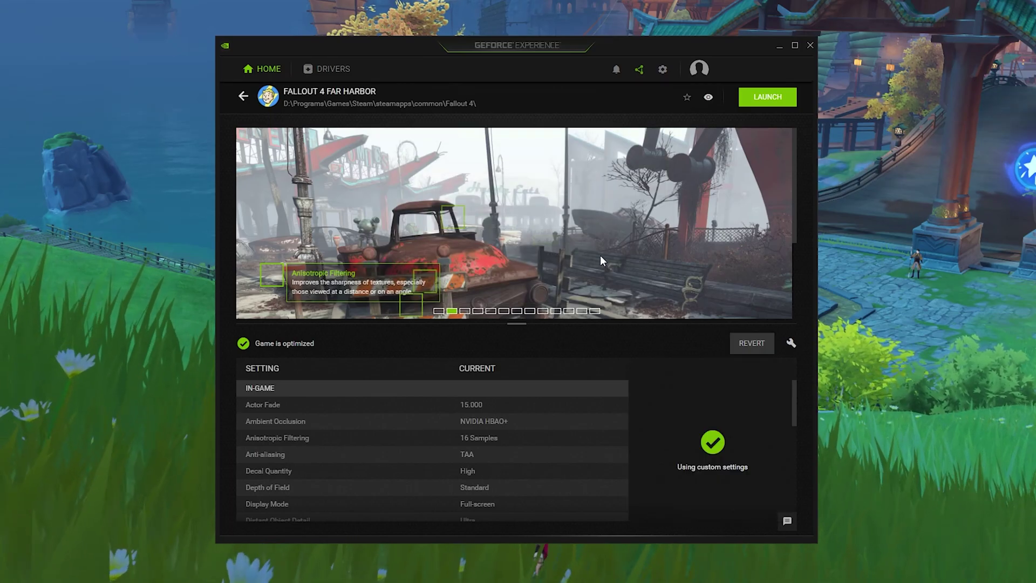
pyautogui.scroll(-4, 414, 435)
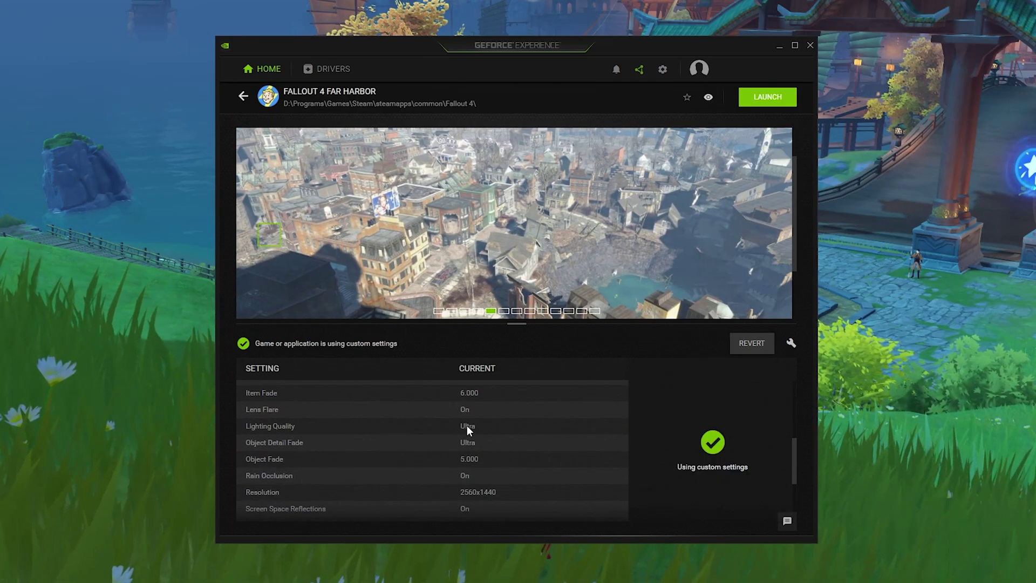
pyautogui.scroll(4, 349, 419)
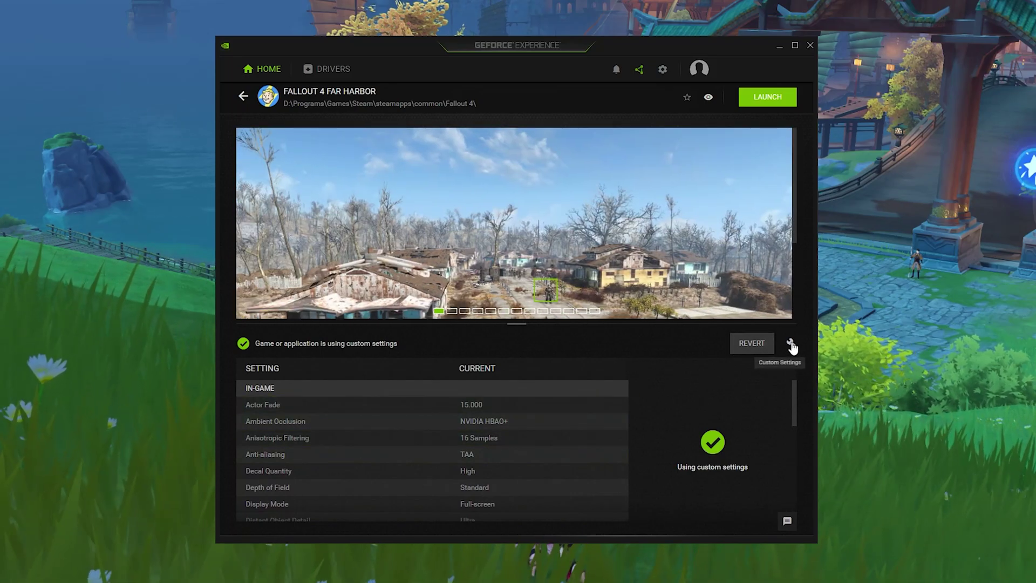
# - Recheck Fallout 4 Far Harbor's custom optimization options and settings list, and revert the applied optimization
pyautogui.click(789, 345)
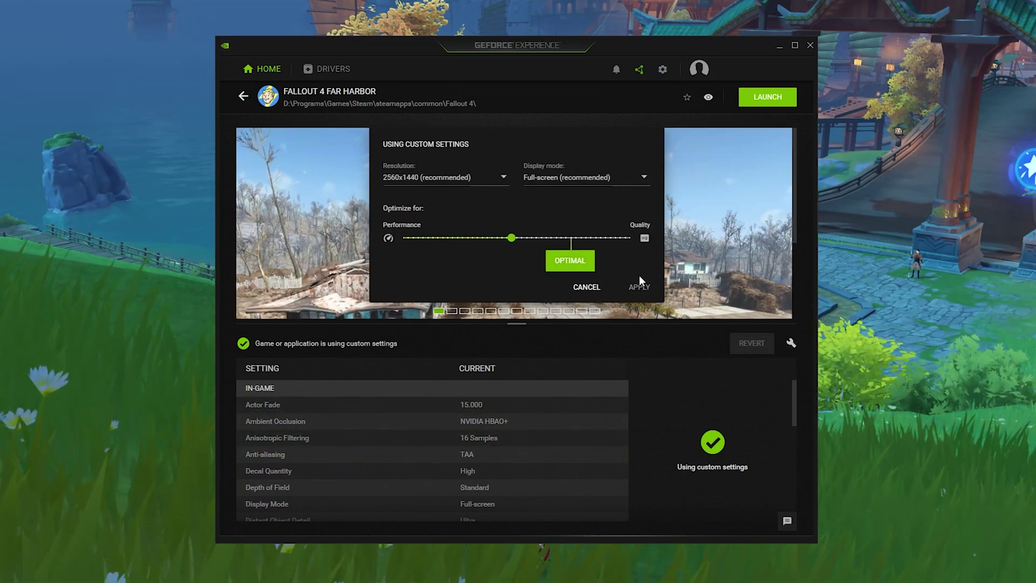
pyautogui.click(578, 297)
pyautogui.scroll(-5, 386, 432)
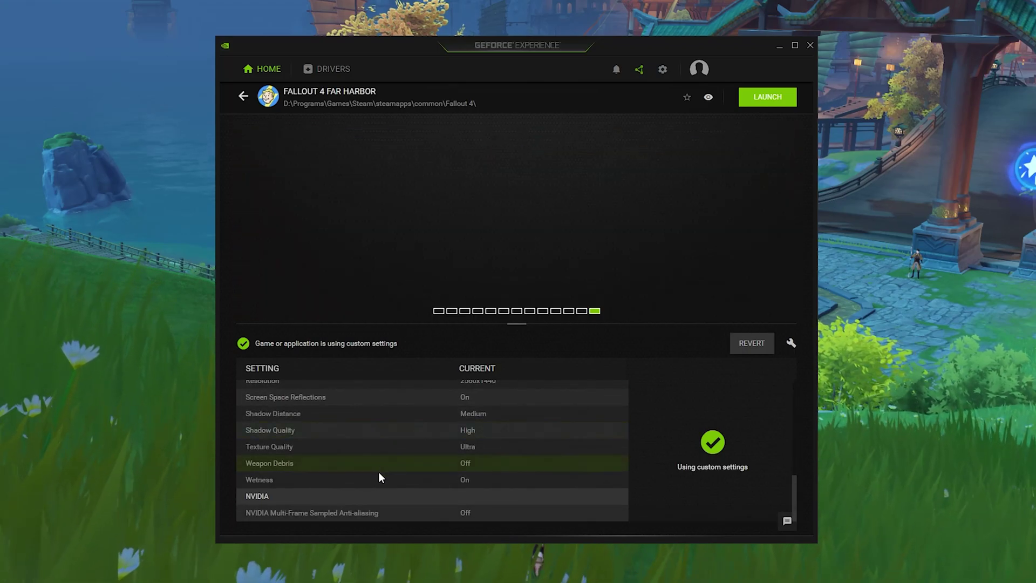
pyautogui.scroll(5, 451, 440)
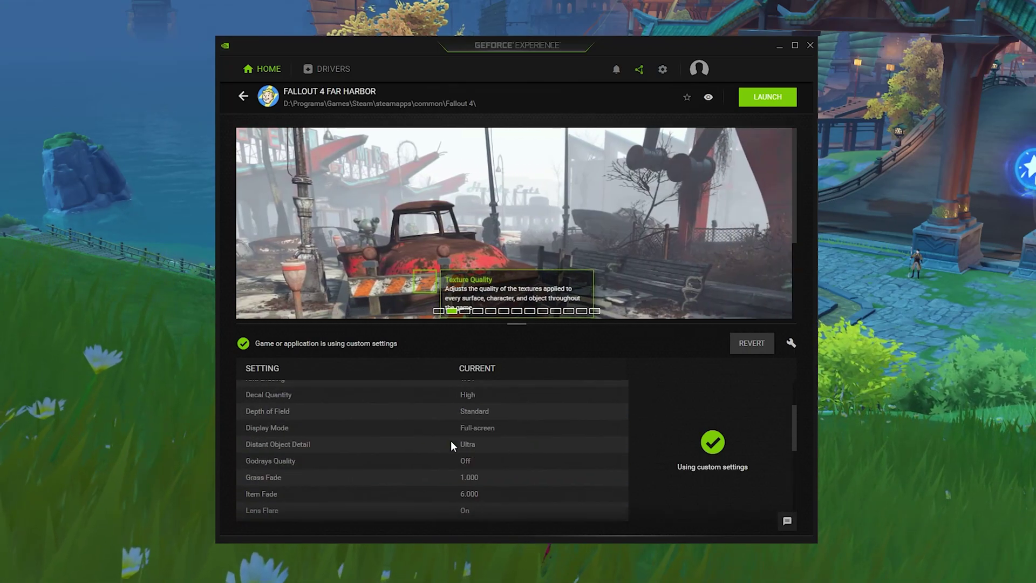
pyautogui.click(747, 345)
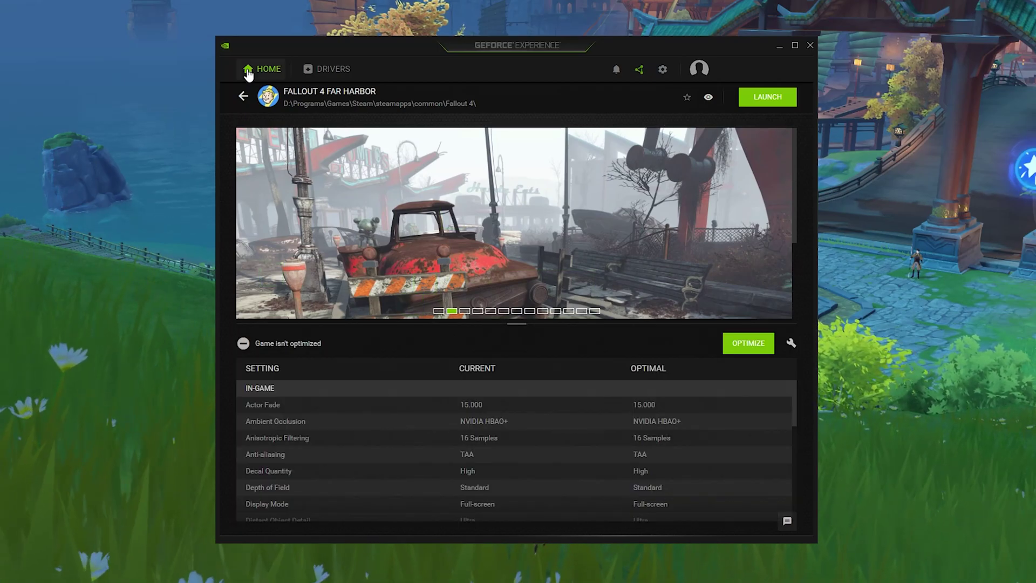
# - Return to the games library and look through it, and check for updates to the graphics driver
pyautogui.click(244, 97)
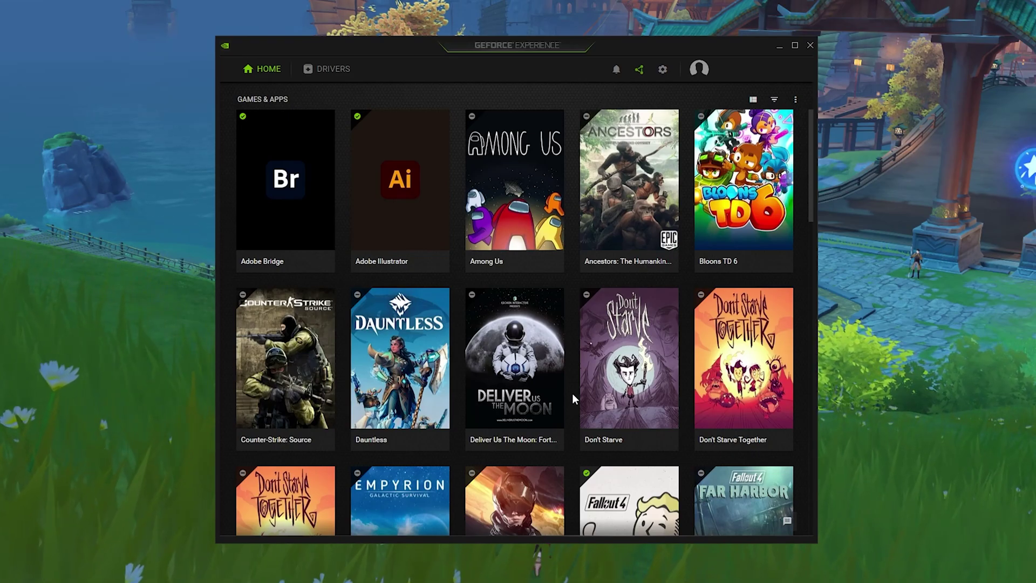
pyautogui.scroll(-8, 572, 393)
pyautogui.scroll(8, 572, 393)
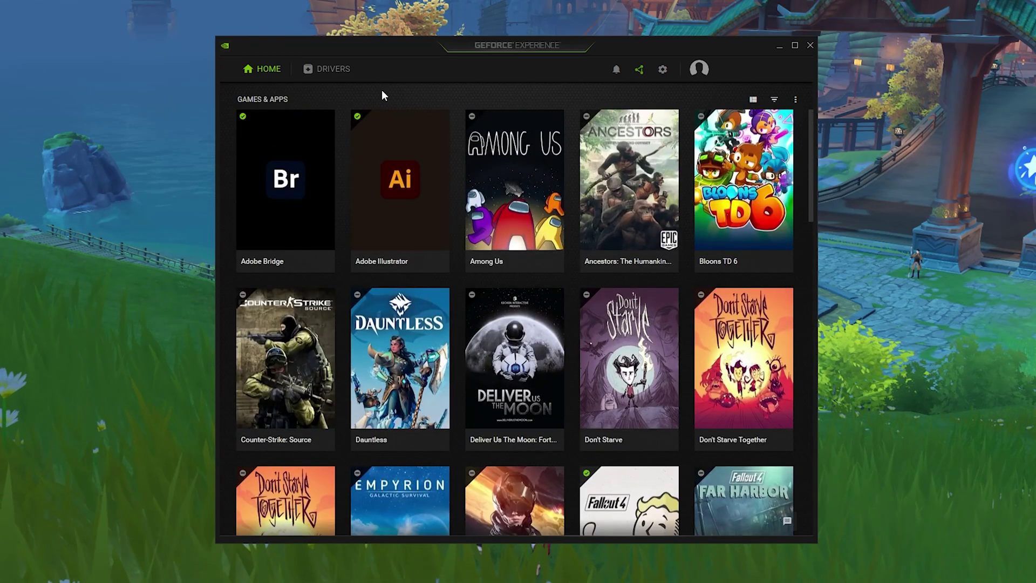
pyautogui.click(328, 76)
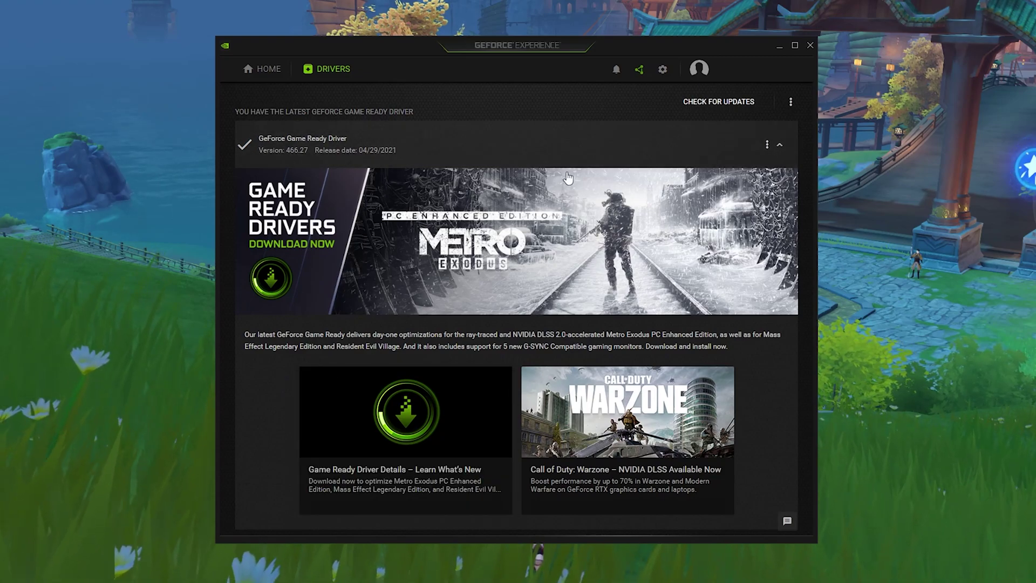
pyautogui.click(719, 101)
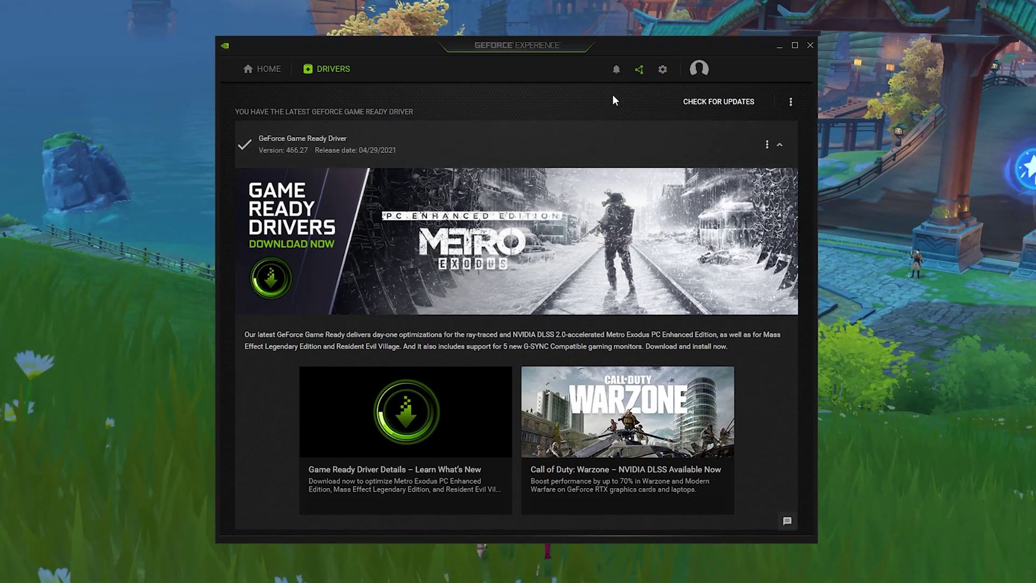
# - View the notifications list and close it
pyautogui.click(616, 73)
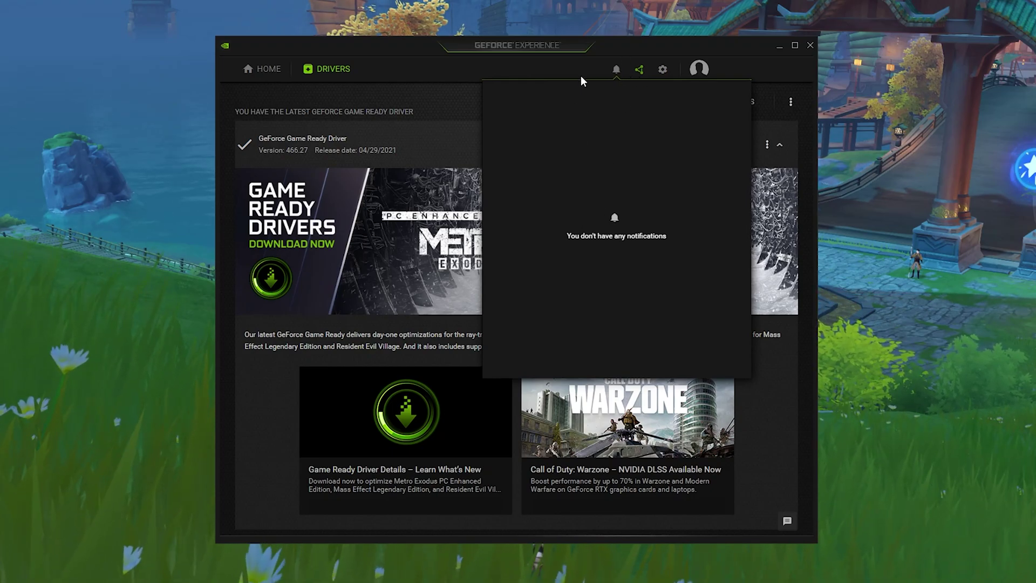
pyautogui.click(587, 63)
pyautogui.click(615, 69)
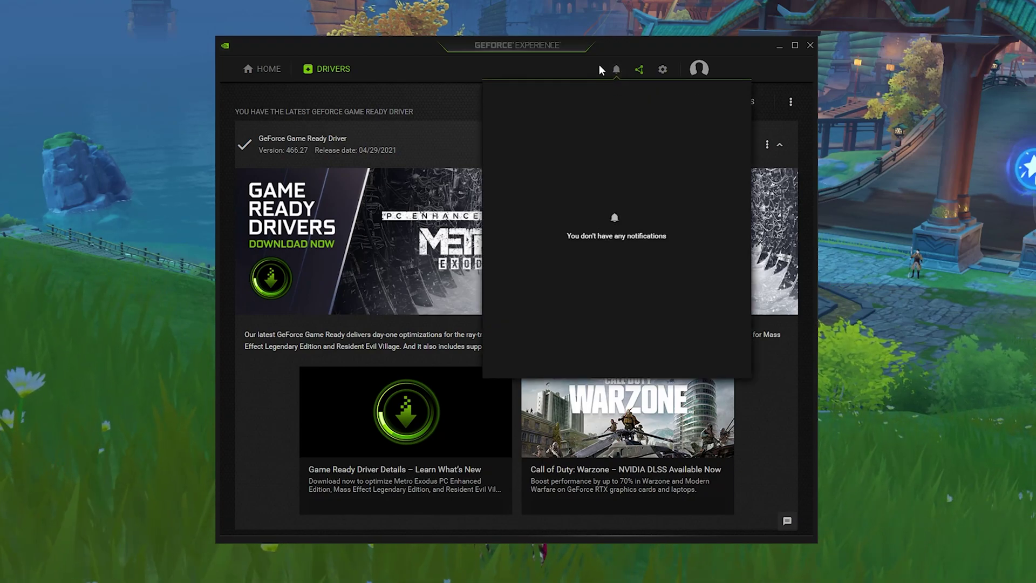
pyautogui.click(598, 64)
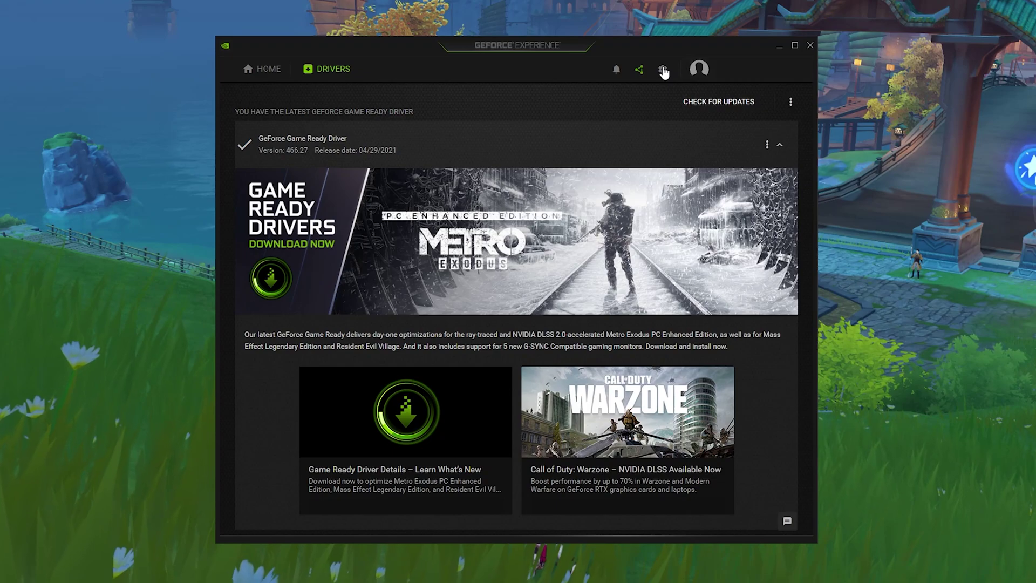
# - Open the general settings and expand the In-Game Overlay feature to view its system requirements
pyautogui.click(663, 69)
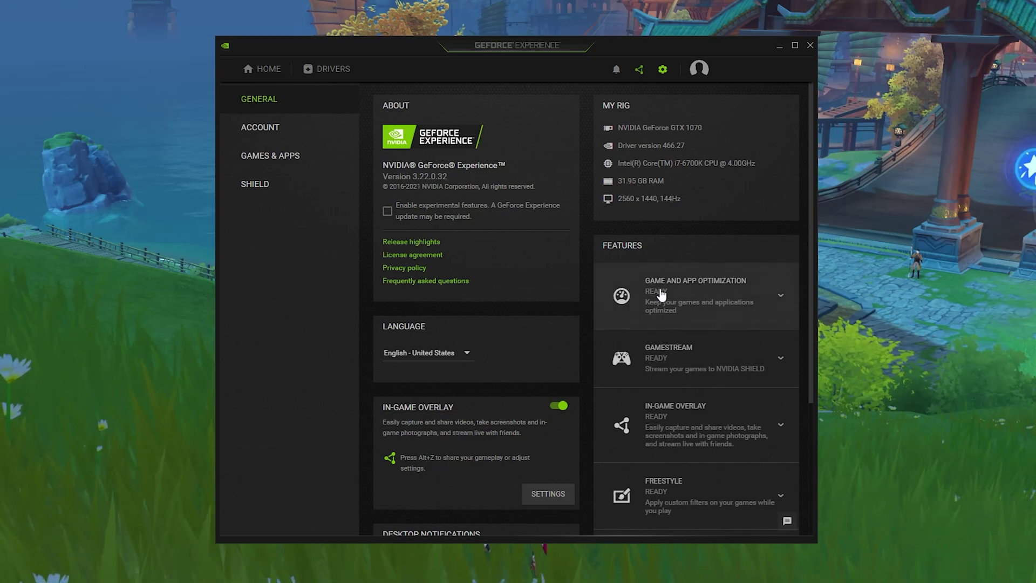
pyautogui.scroll(-2, 663, 297)
pyautogui.scroll(1, 666, 303)
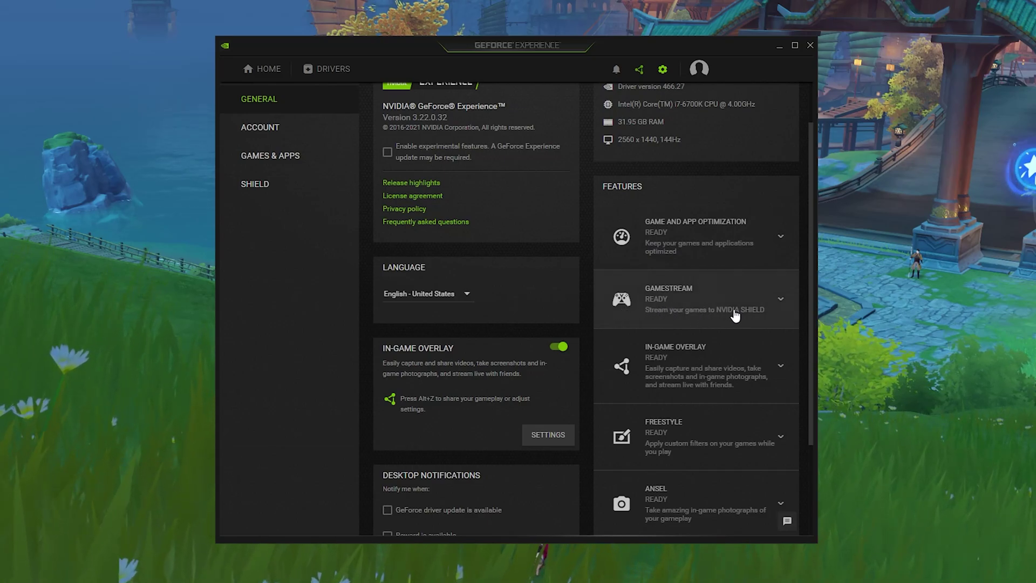
pyautogui.scroll(-2, 735, 315)
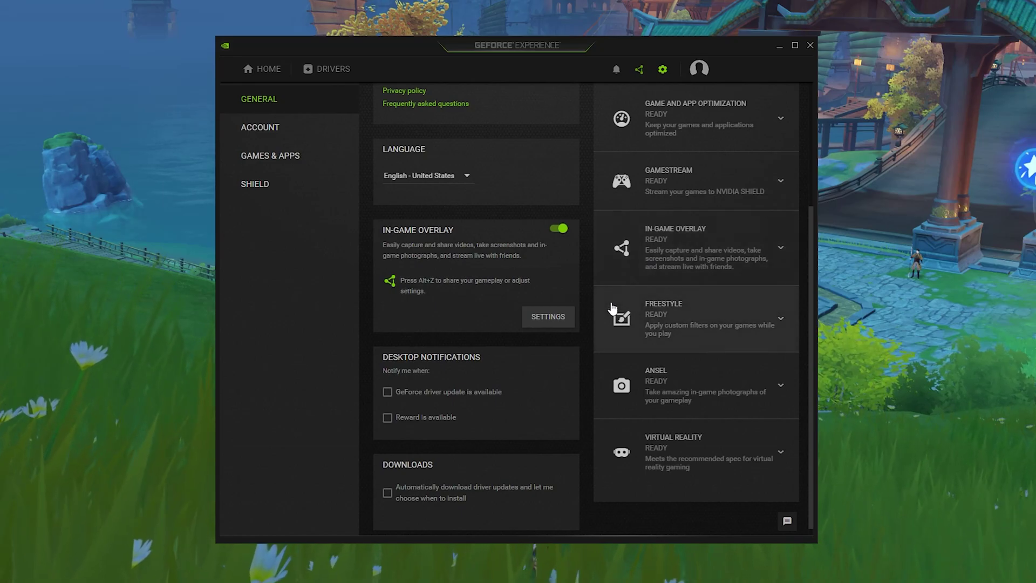
pyautogui.click(772, 255)
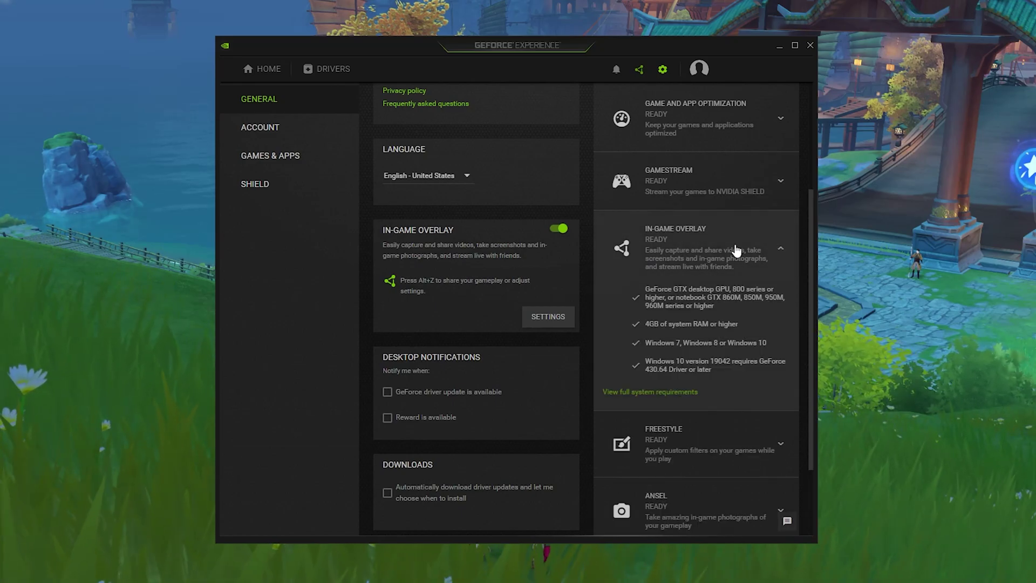
pyautogui.click(736, 250)
pyautogui.click(712, 270)
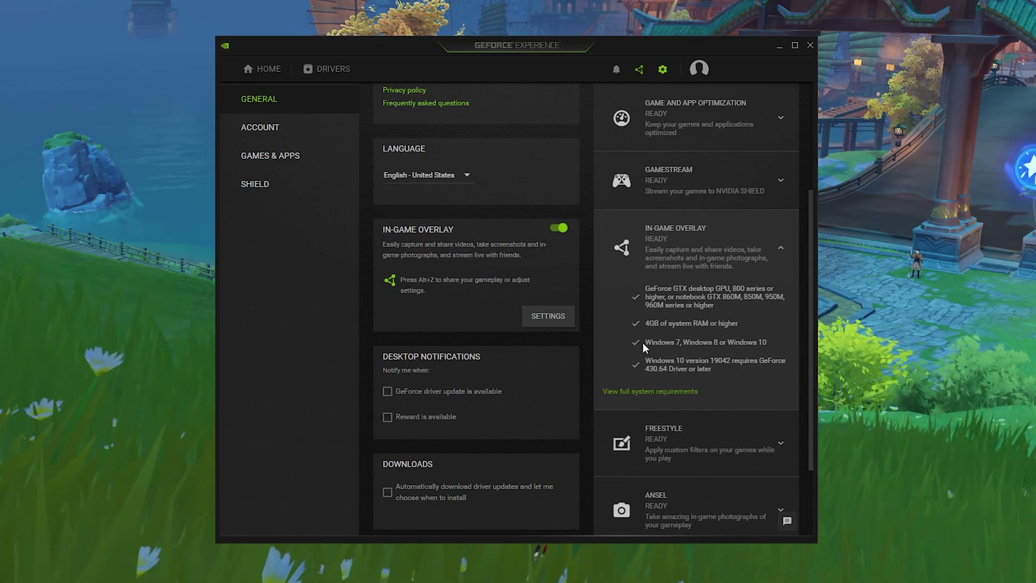
# - Look through the general settings, including the language, in-game overlay, desktop notification and driver download options
pyautogui.scroll(-2, 637, 348)
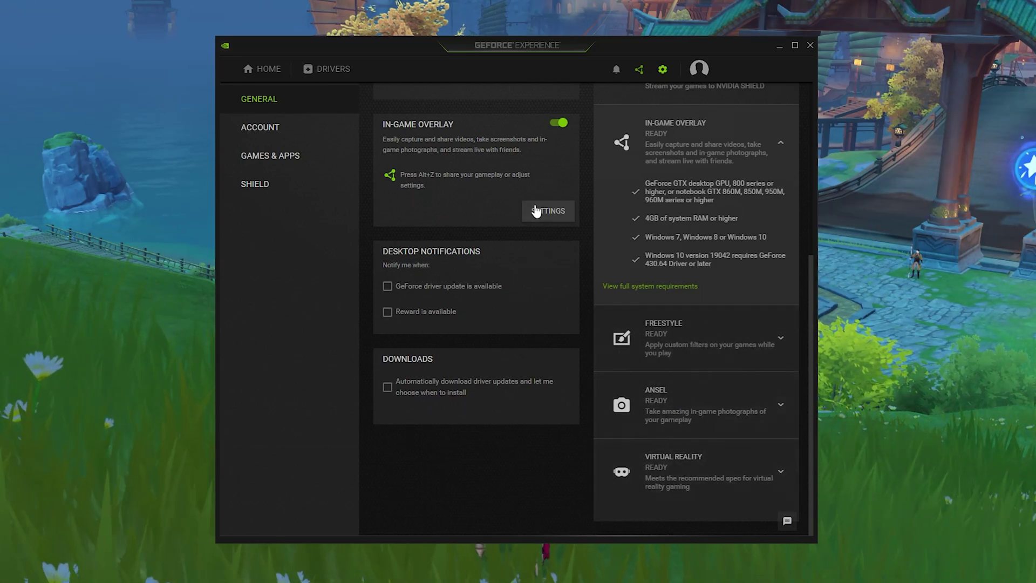
pyautogui.scroll(5, 536, 210)
pyautogui.scroll(-5, 540, 324)
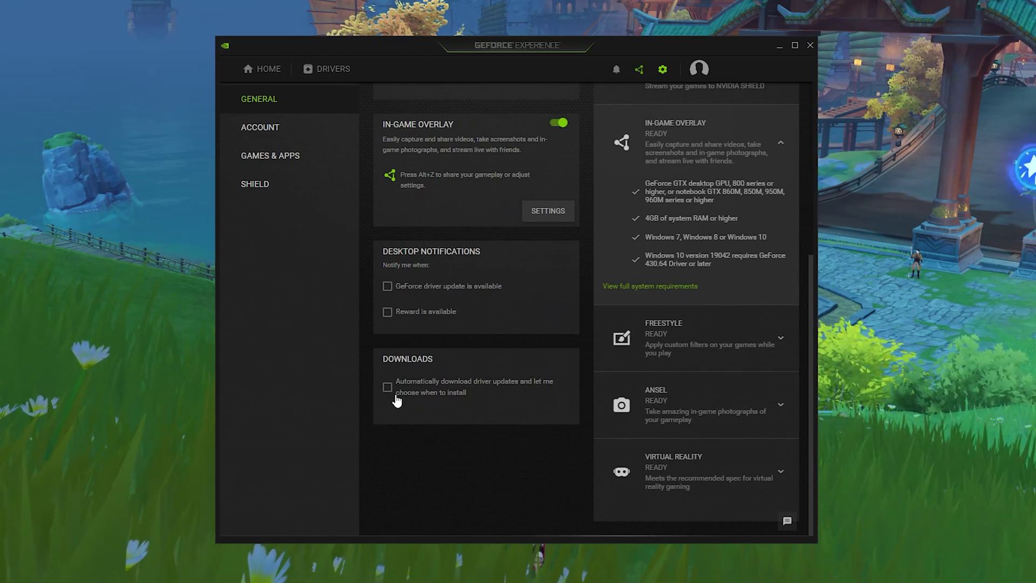
pyautogui.scroll(5, 472, 356)
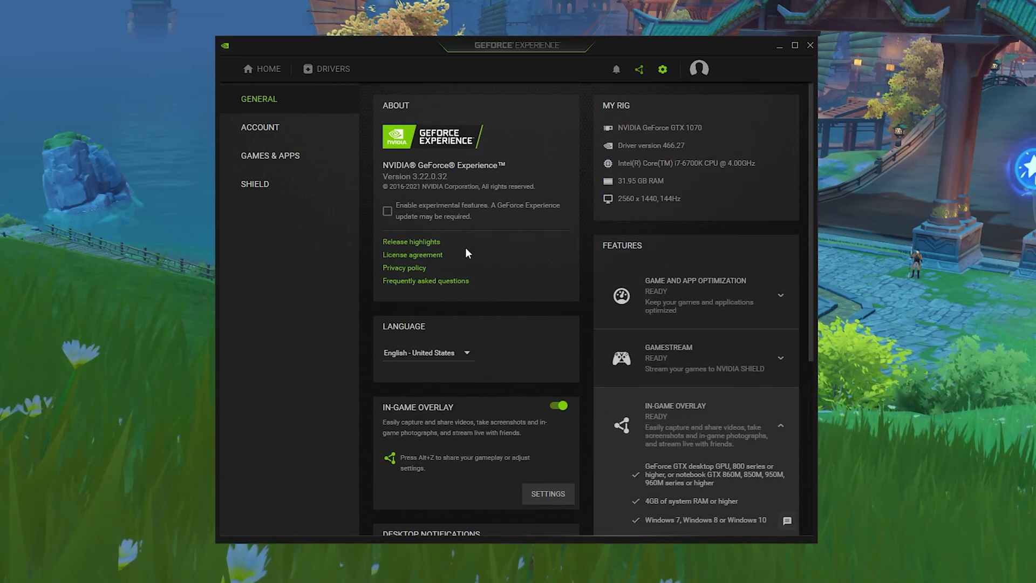
pyautogui.scroll(-5, 466, 248)
pyautogui.scroll(5, 517, 377)
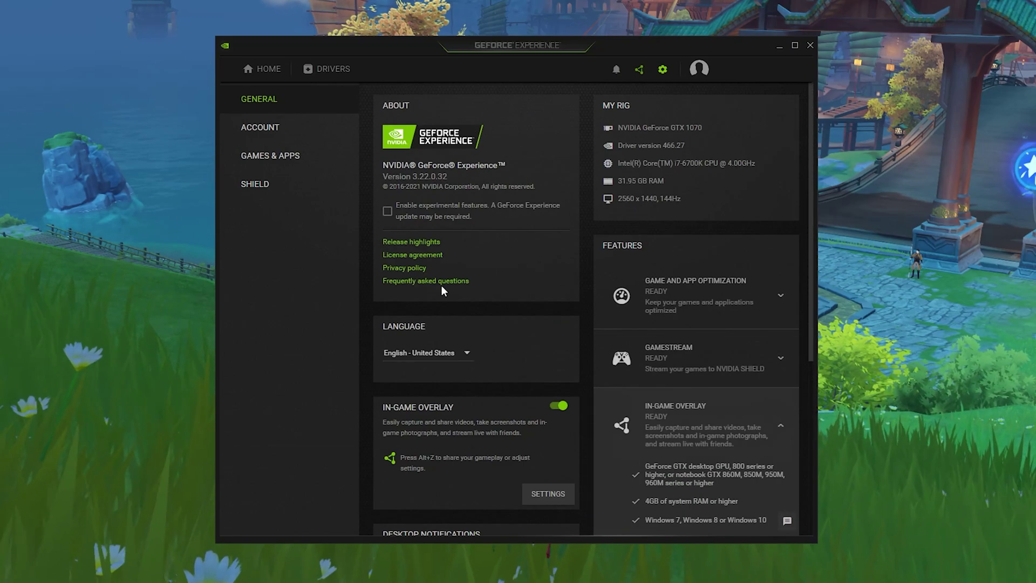
# - Look through the Account, Games & Apps and SHIELD settings pages
pyautogui.scroll(-5, 464, 292)
pyautogui.scroll(5, 616, 216)
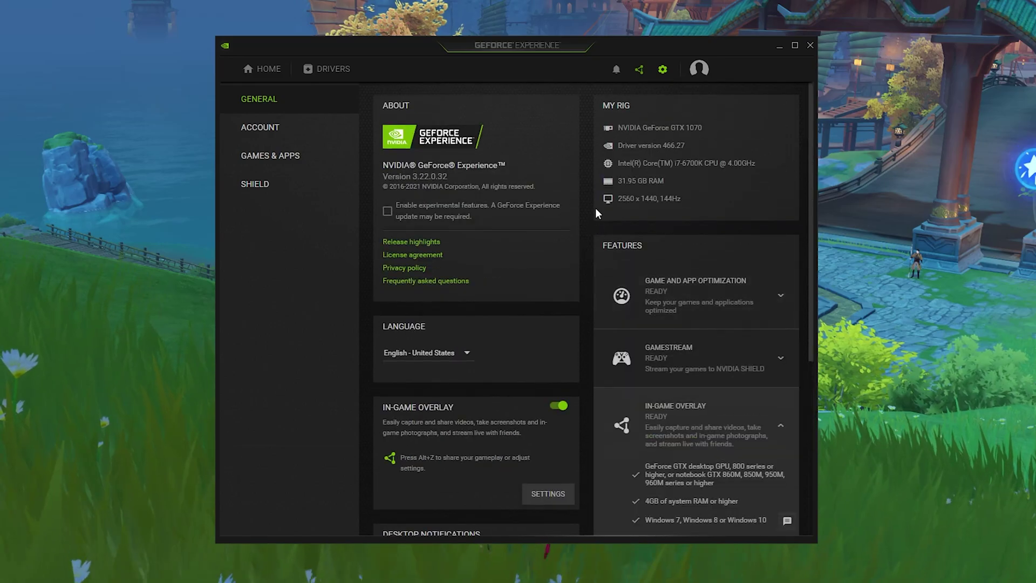
pyautogui.click(271, 128)
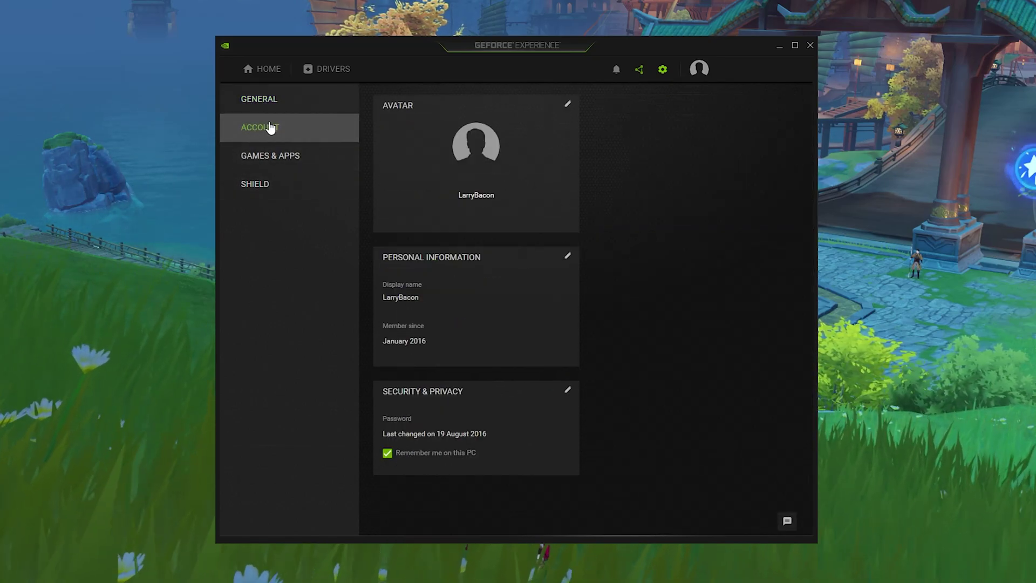
pyautogui.click(282, 161)
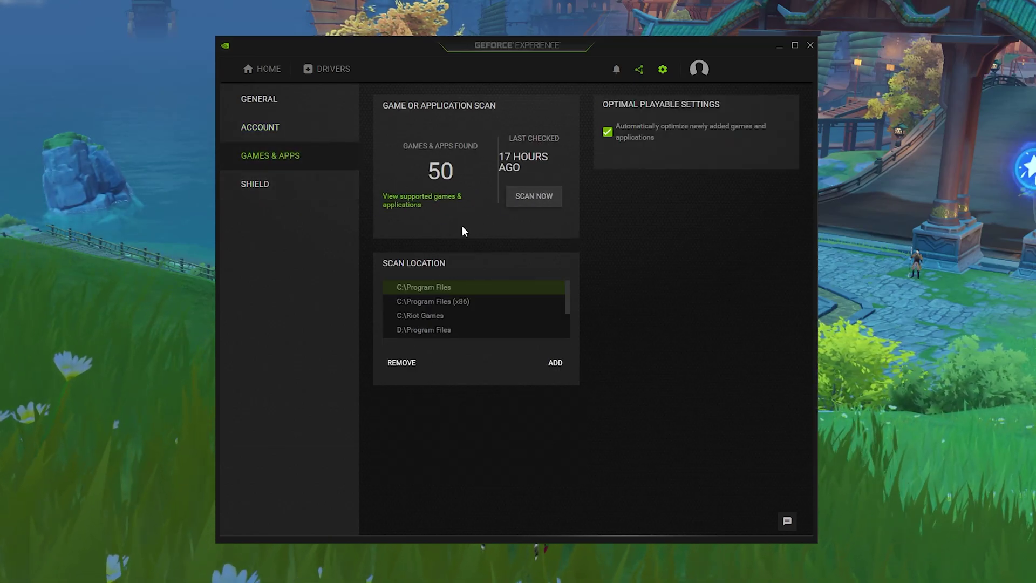
pyautogui.click(323, 191)
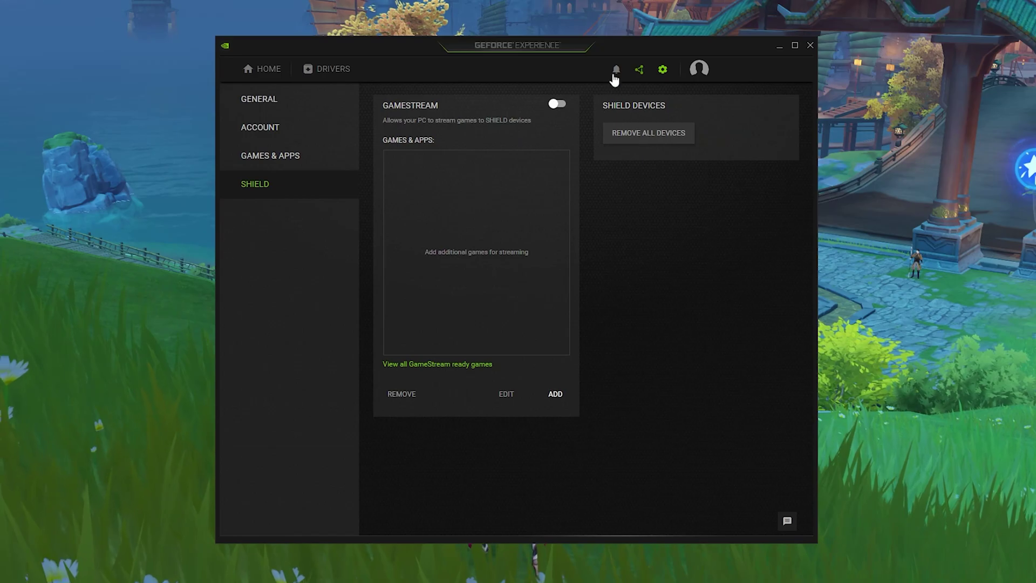
# - Return to the general settings and review the in-game overlay, desktop notifications and features list
pyautogui.click(285, 100)
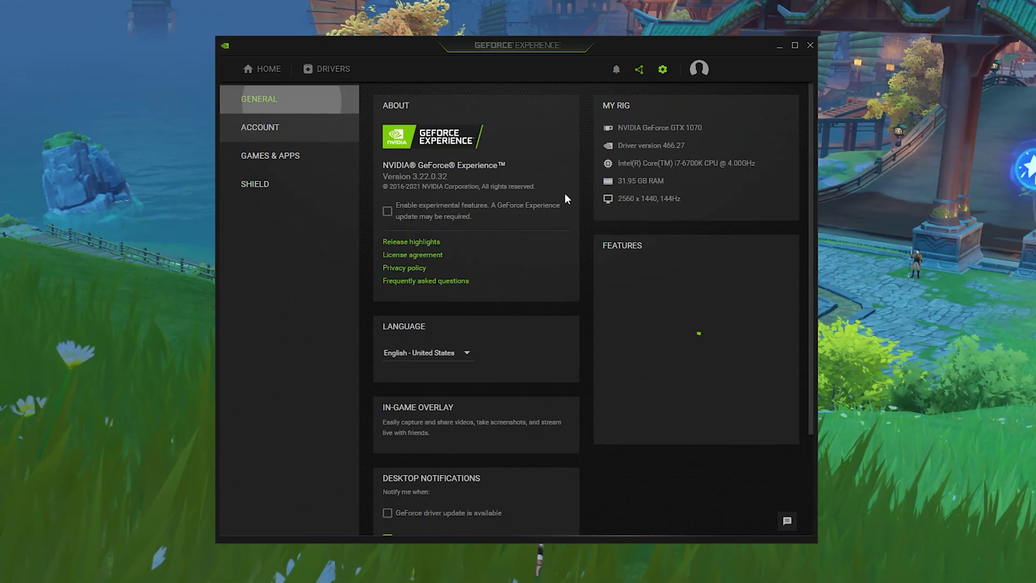
pyautogui.scroll(-1, 408, 361)
pyautogui.scroll(-2, 405, 374)
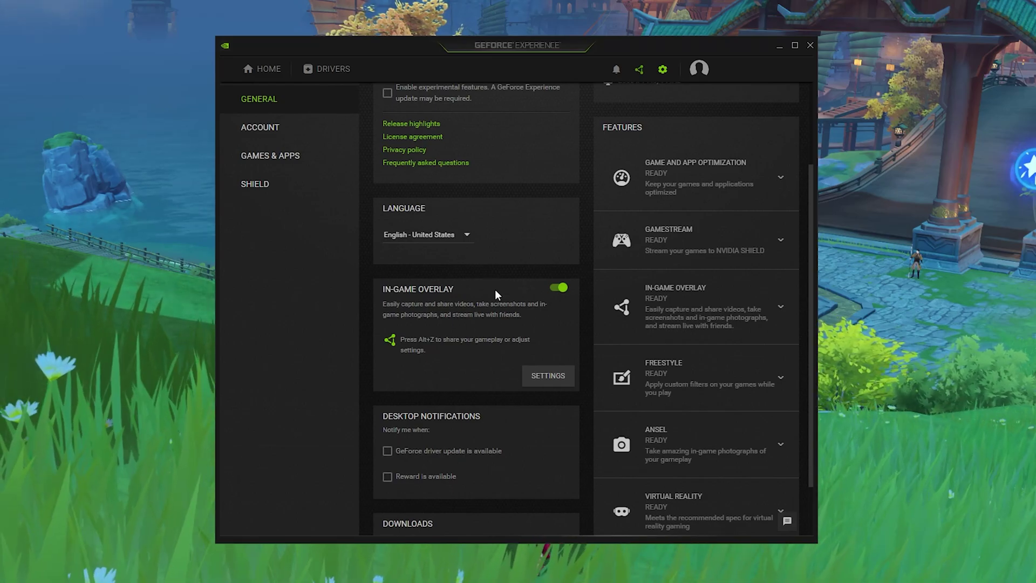
pyautogui.scroll(2, 491, 317)
pyautogui.scroll(-3, 525, 375)
pyautogui.scroll(3, 526, 375)
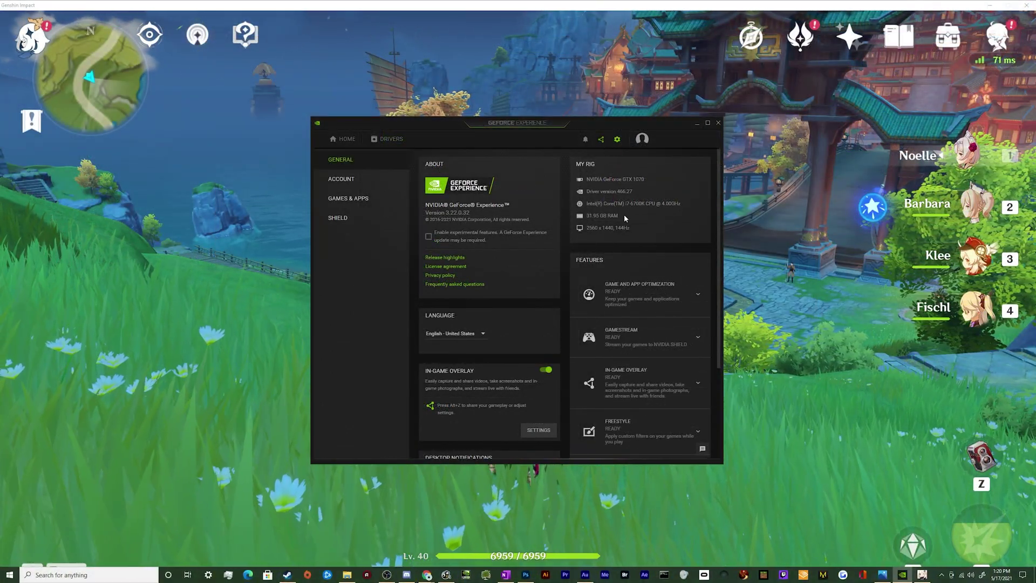
# - Open the in-game overlay, view its performance monitoring readings, and close them
pyautogui.click(601, 140)
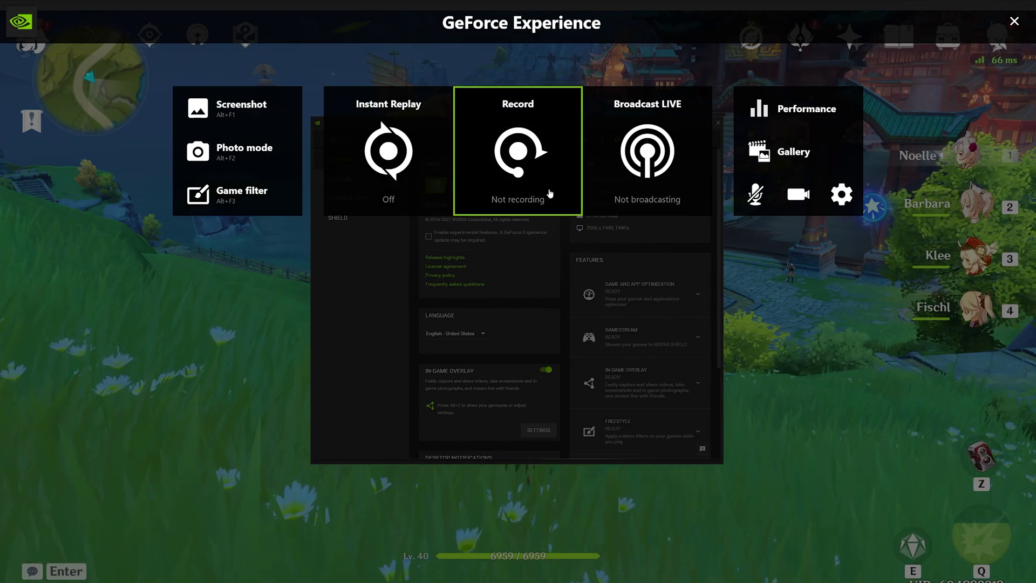
pyautogui.click(807, 116)
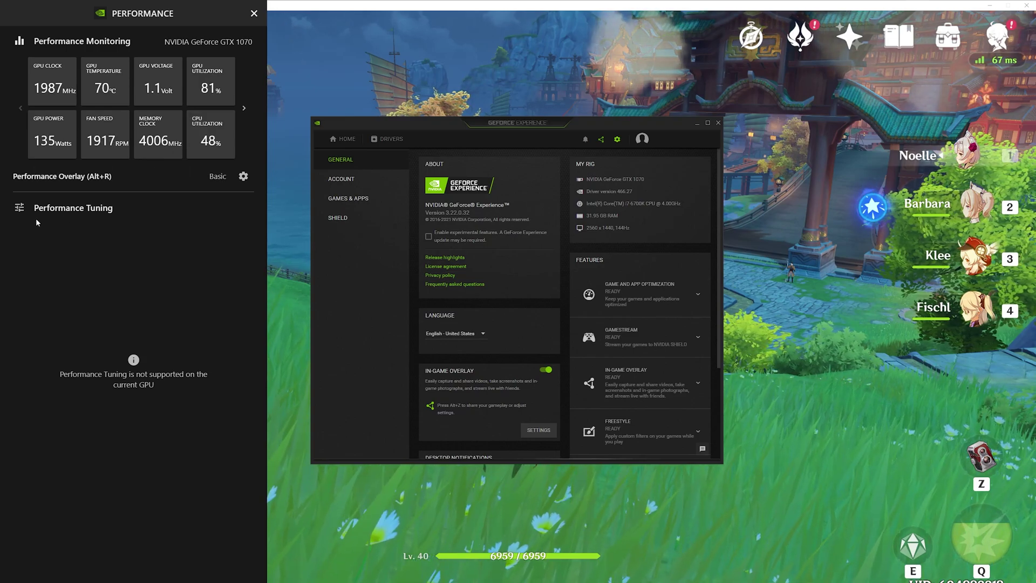
pyautogui.click(255, 14)
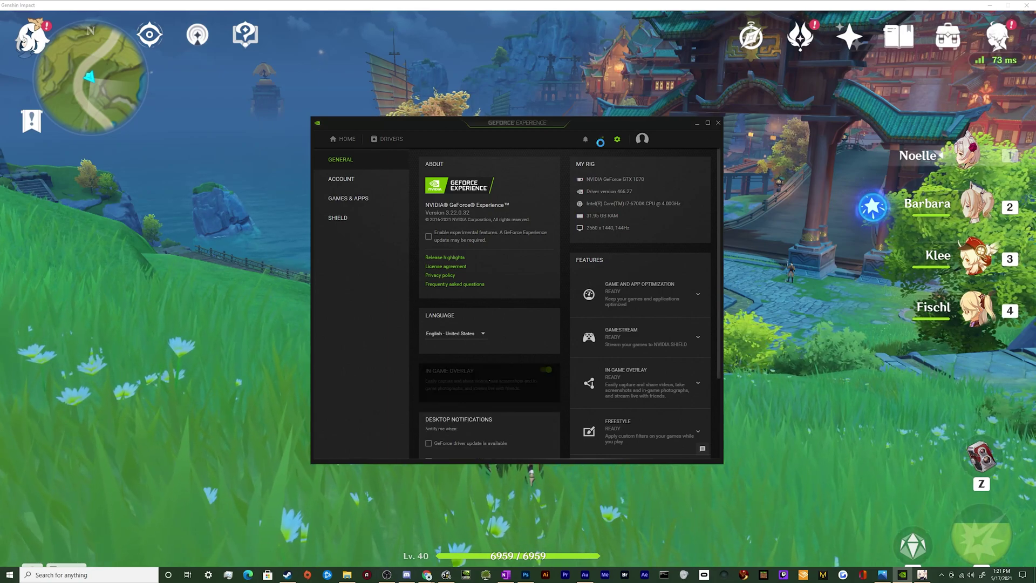
# - Reopen the in-game overlay and show the microphone mode options
pyautogui.click(601, 140)
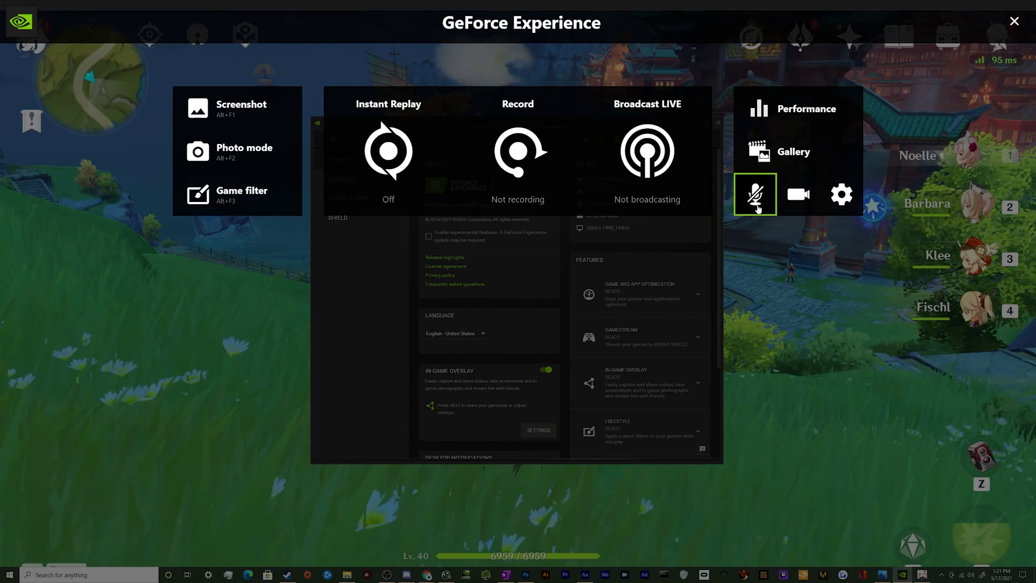
pyautogui.click(758, 208)
pyautogui.click(760, 186)
pyautogui.click(760, 185)
pyautogui.click(760, 185)
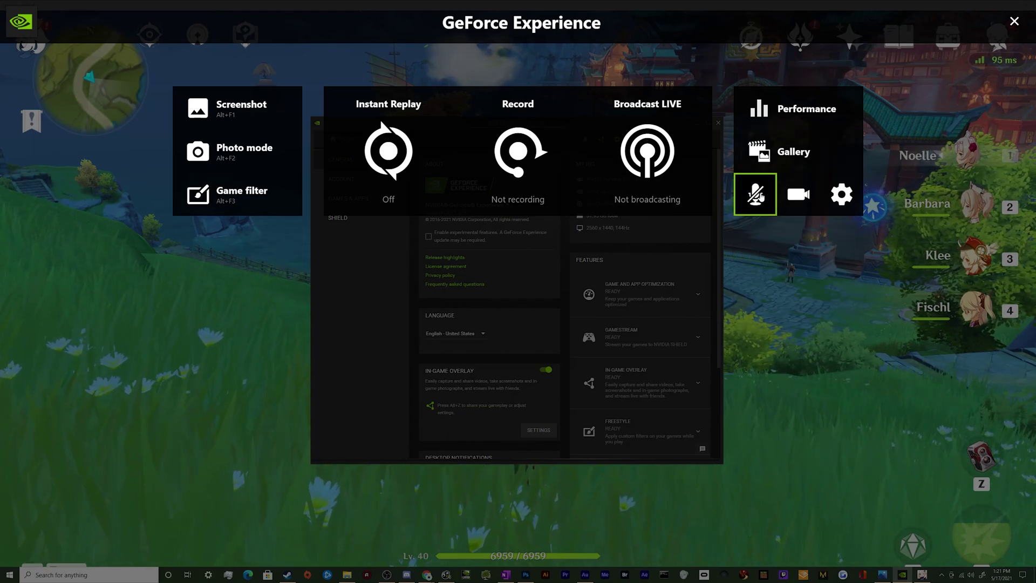
pyautogui.click(758, 197)
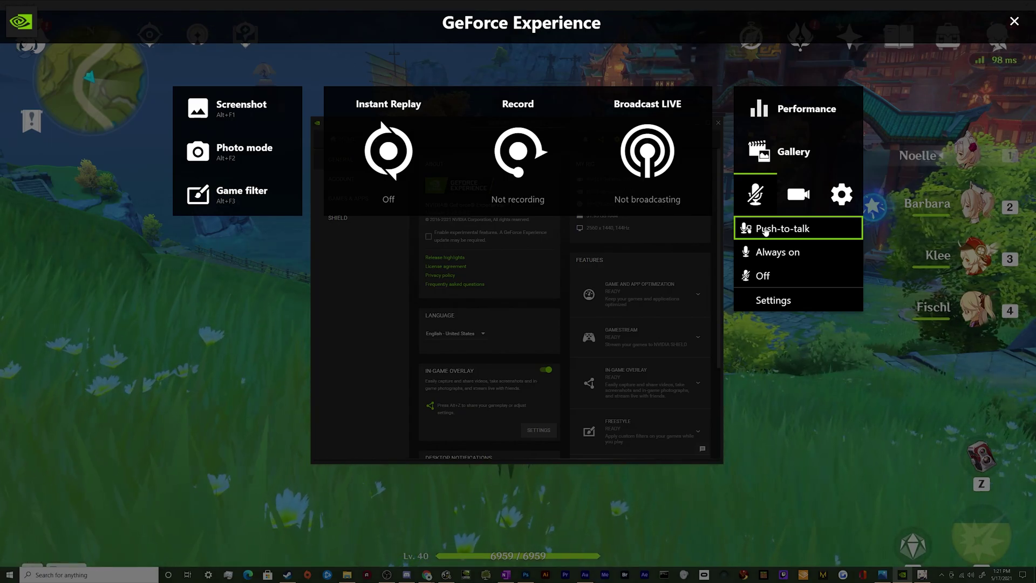
# - Open the microphone's audio settings and try a system sounds volume of about 40 percent before restoring it to 100 percent
pyautogui.click(775, 300)
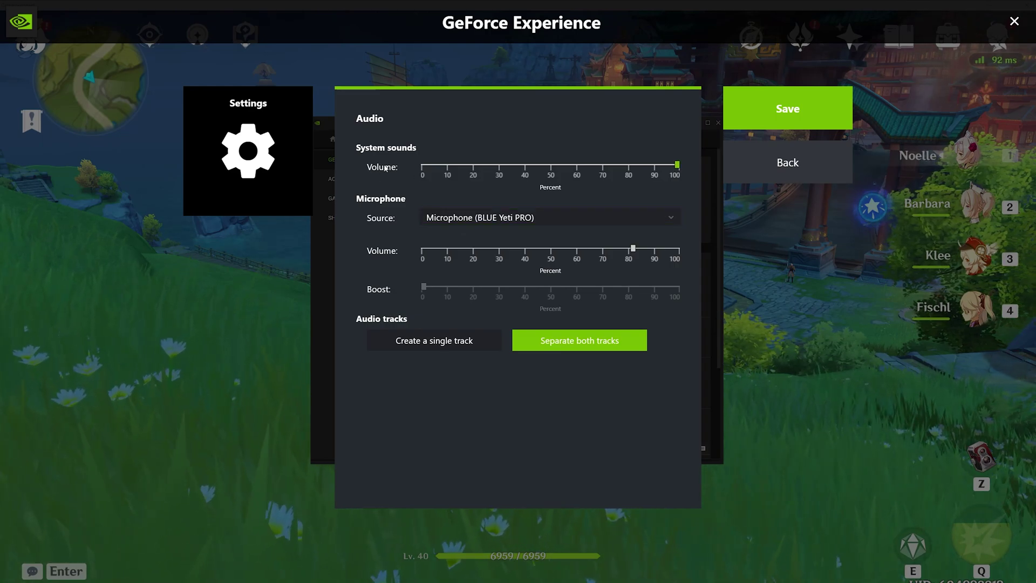
pyautogui.moveTo(677, 165); pyautogui.dragTo(524, 176)
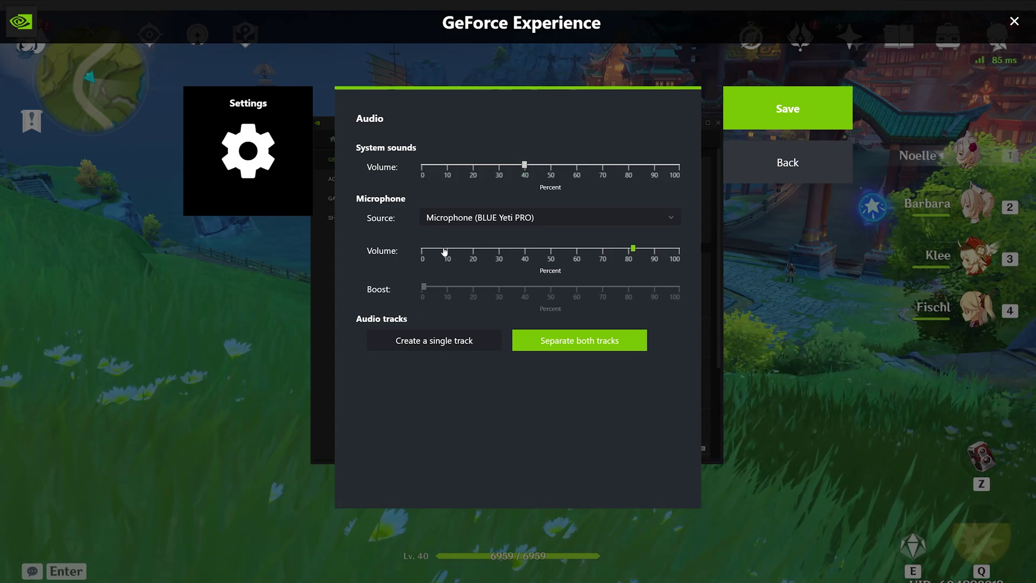
pyautogui.moveTo(523, 165); pyautogui.dragTo(678, 165)
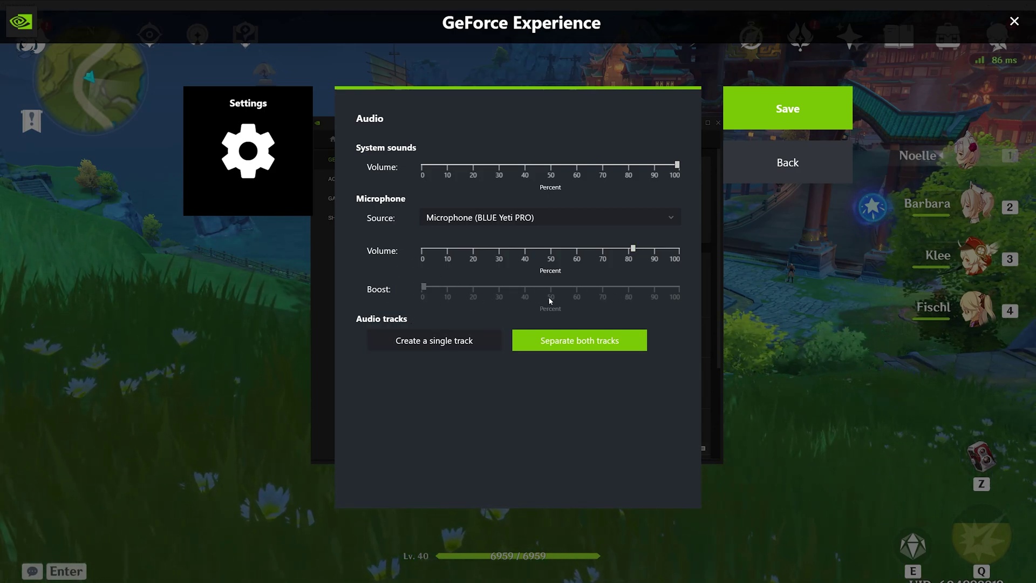
# - Try the single audio track option, switch back to separate tracks, and leave the audio settings without saving
pyautogui.click(431, 343)
pyautogui.click(545, 348)
pyautogui.click(478, 343)
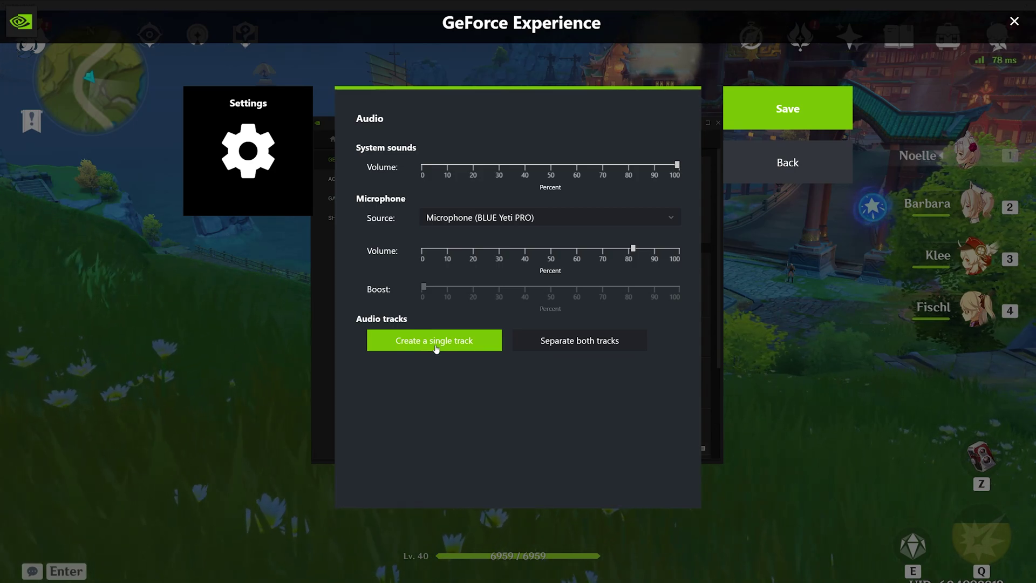
pyautogui.click(572, 341)
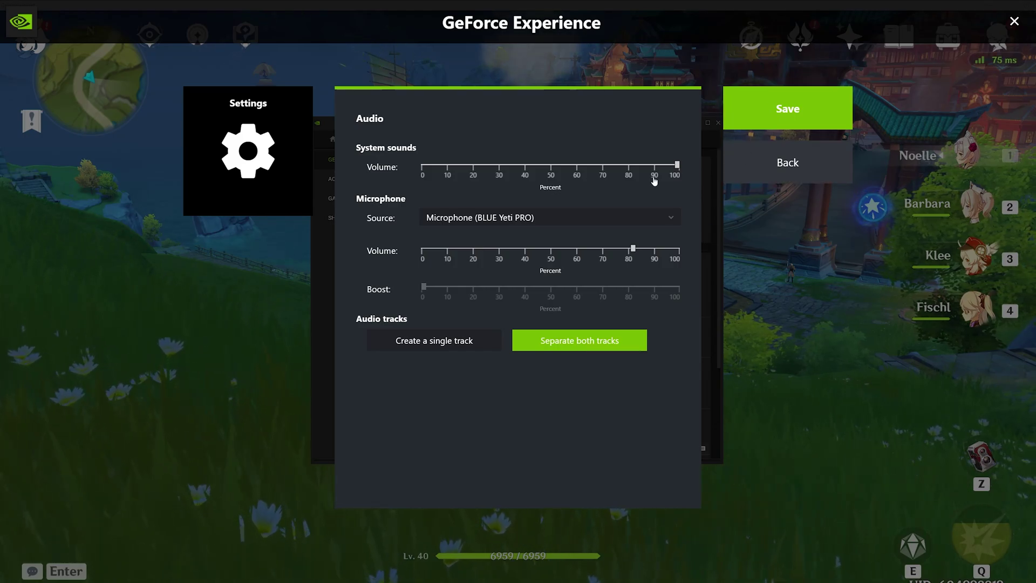
pyautogui.click(788, 163)
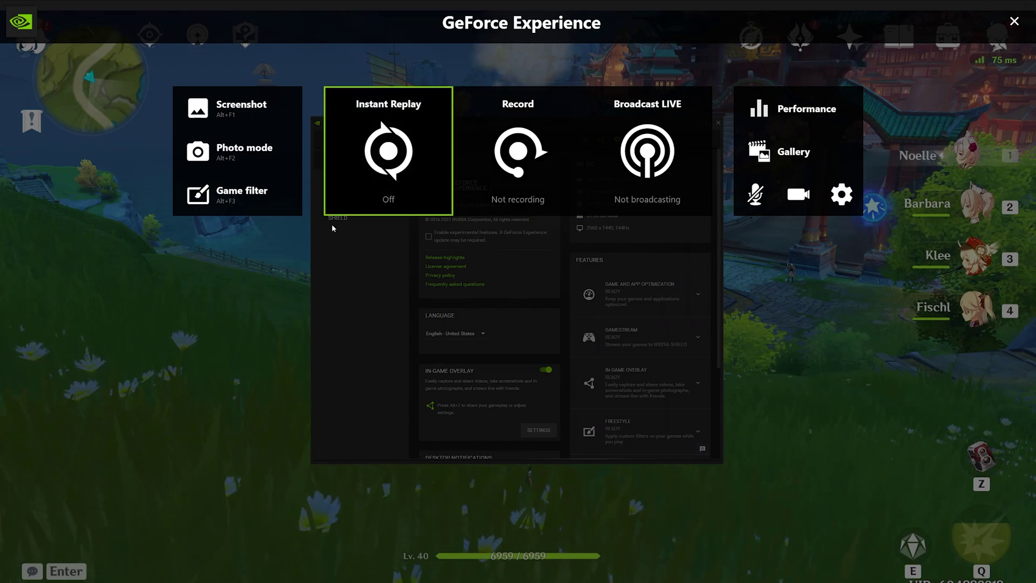
# - Turn the camera off in the overlay, and look through the list of overlay settings before closing it
pyautogui.moveTo(798, 196)
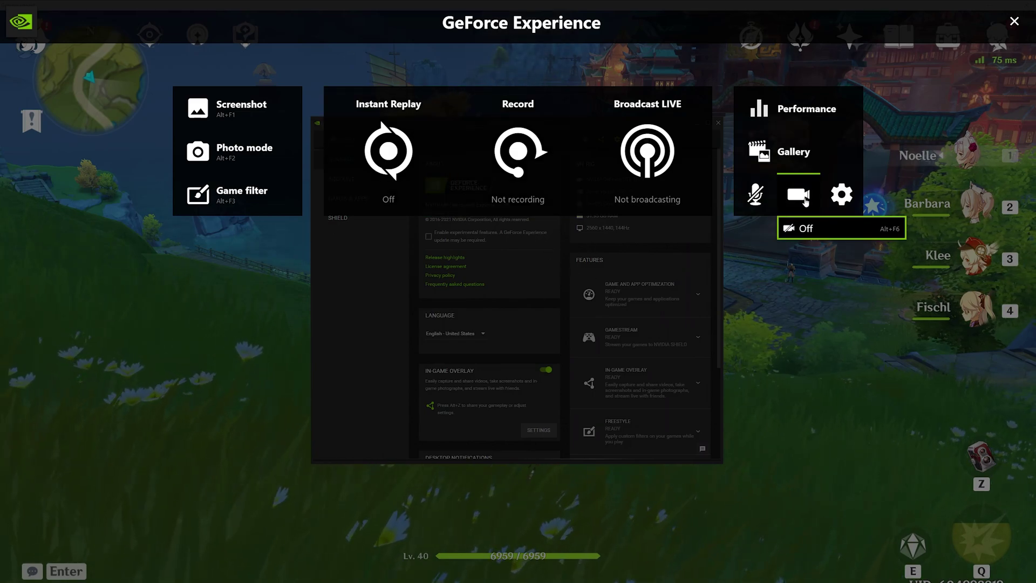
pyautogui.click(803, 206)
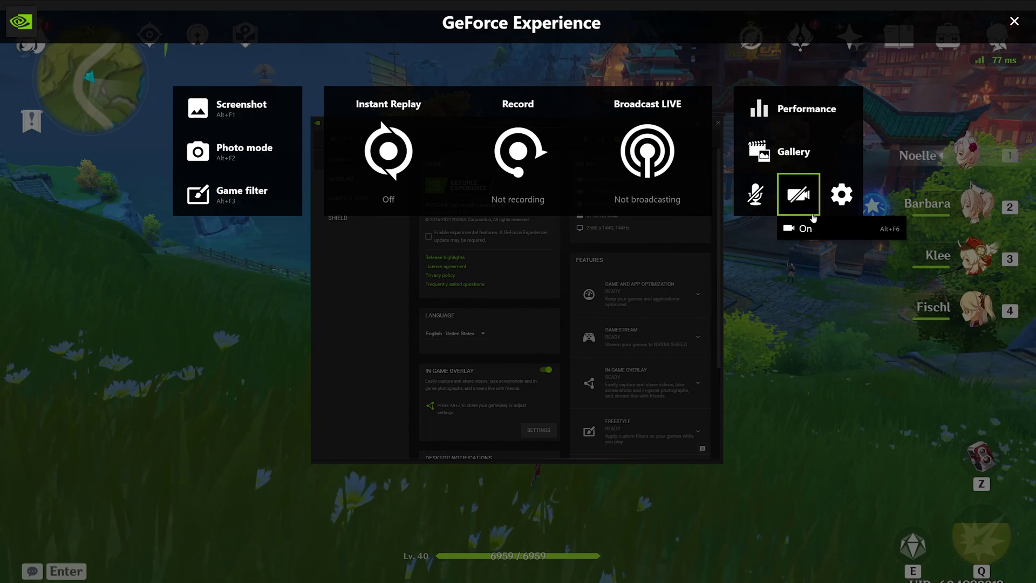
pyautogui.click(841, 194)
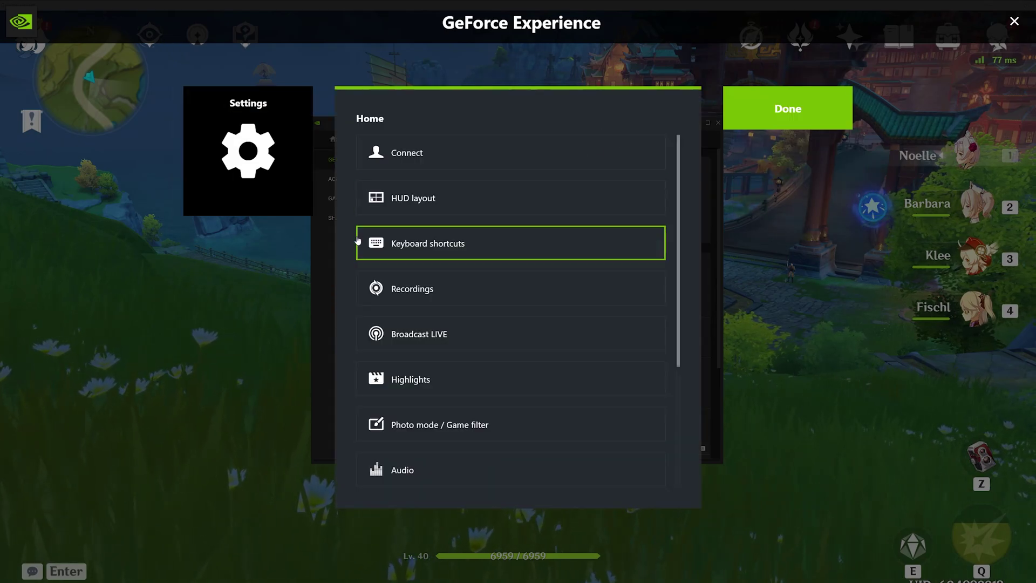
pyautogui.scroll(-3, 397, 254)
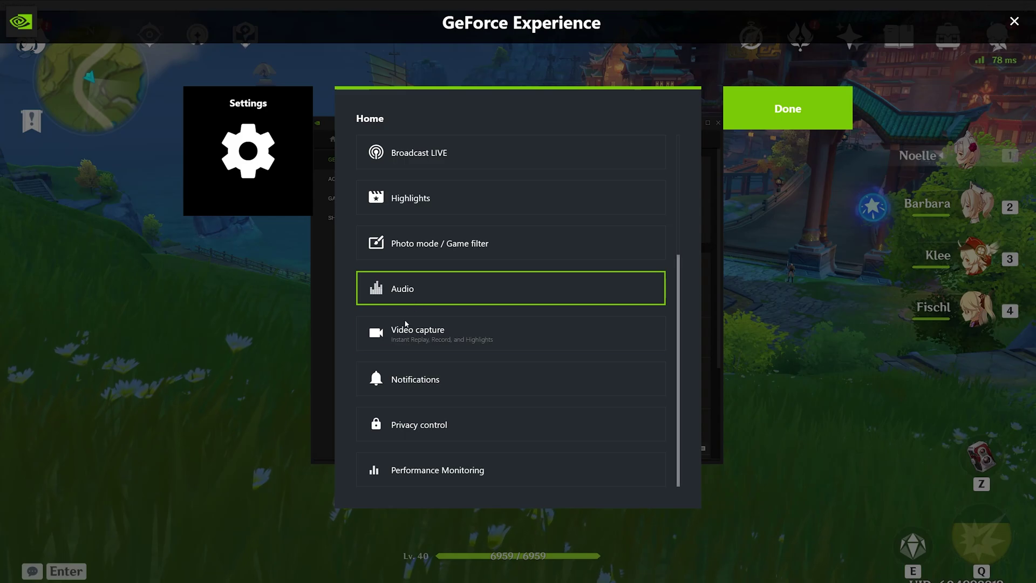
pyautogui.scroll(3, 418, 346)
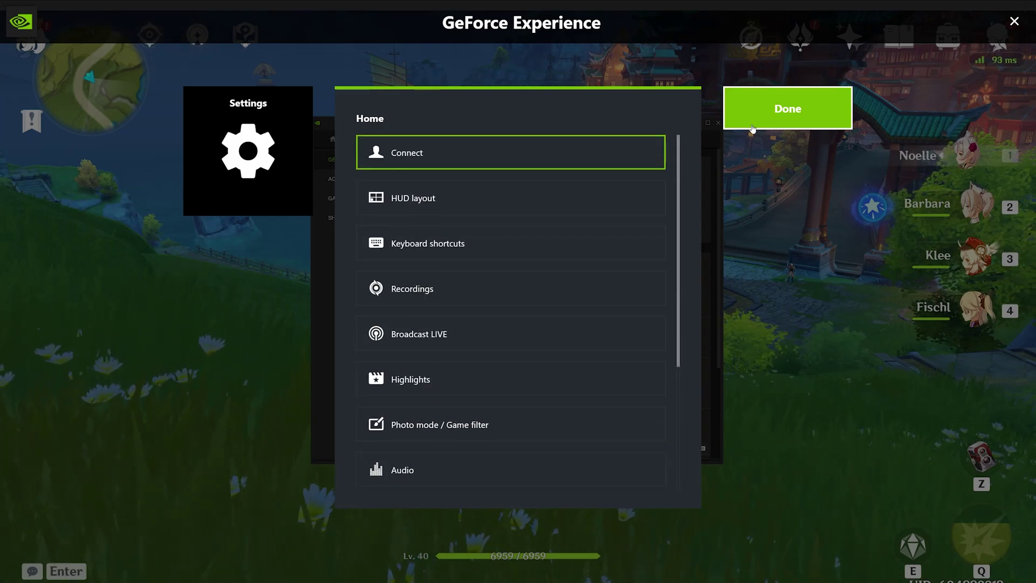
pyautogui.click(777, 116)
# - Reopen the overlay settings and view the services available under Connect, returning to the settings list
pyautogui.click(839, 194)
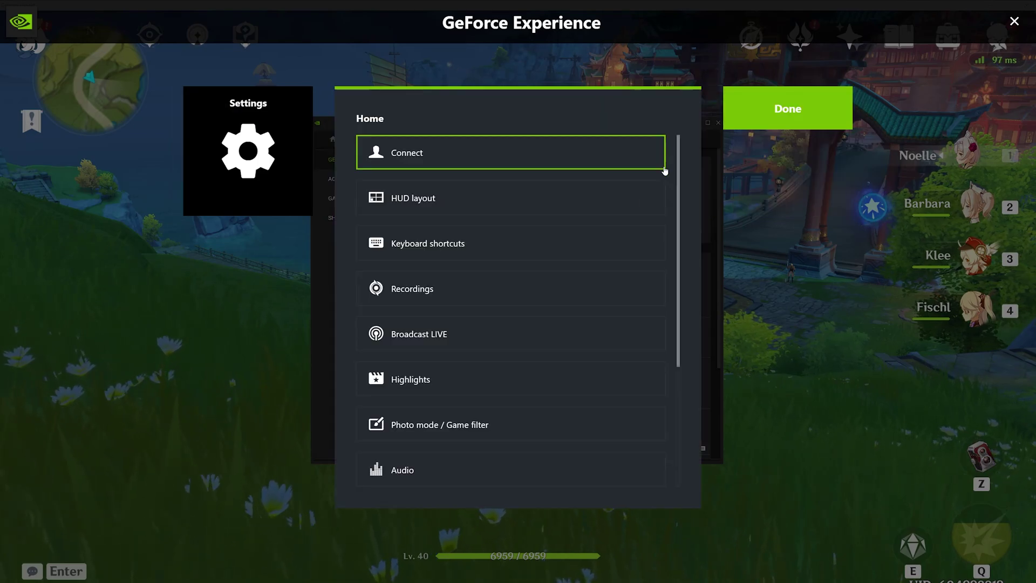
pyautogui.click(439, 162)
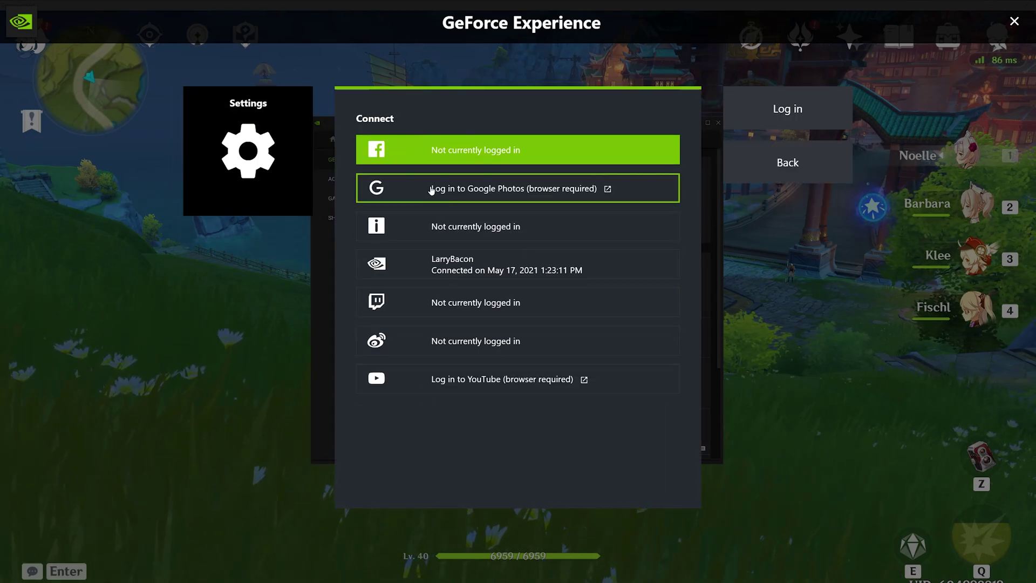
pyautogui.click(736, 167)
# - Open the HUD layout settings and try other corners for the camera before restoring it to the upper-right corner
pyautogui.click(566, 205)
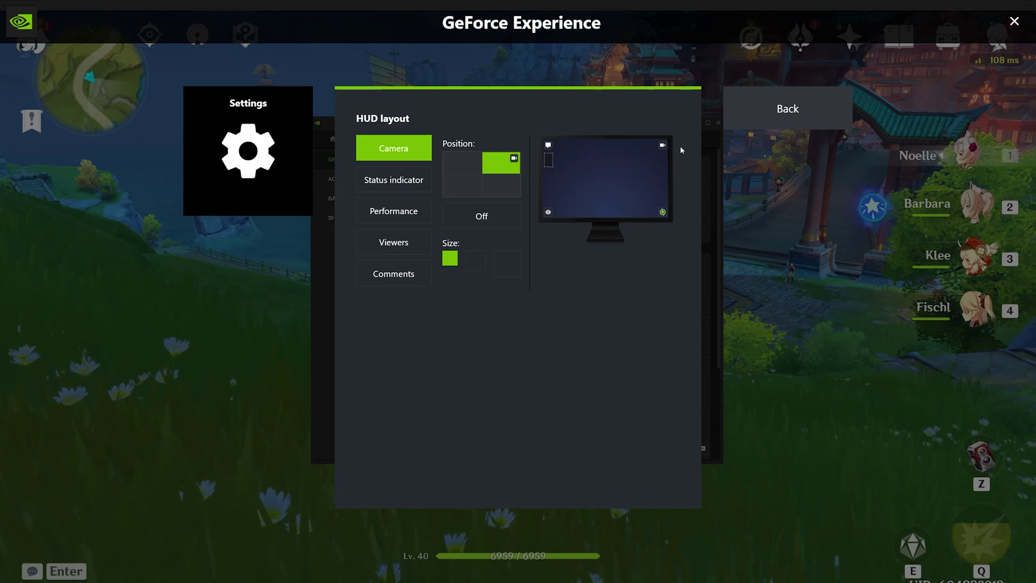
pyautogui.click(501, 186)
pyautogui.click(463, 163)
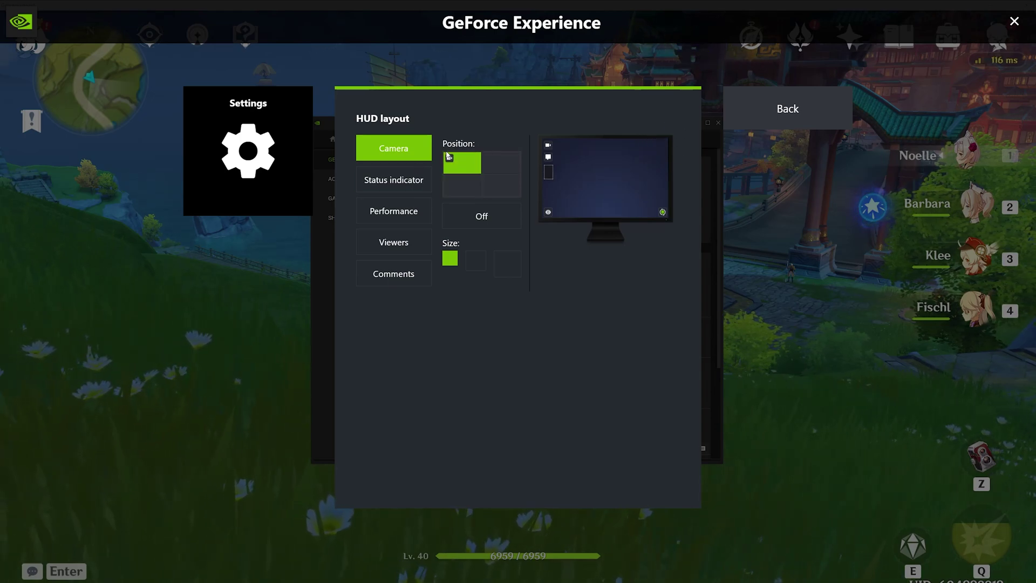
pyautogui.click(501, 163)
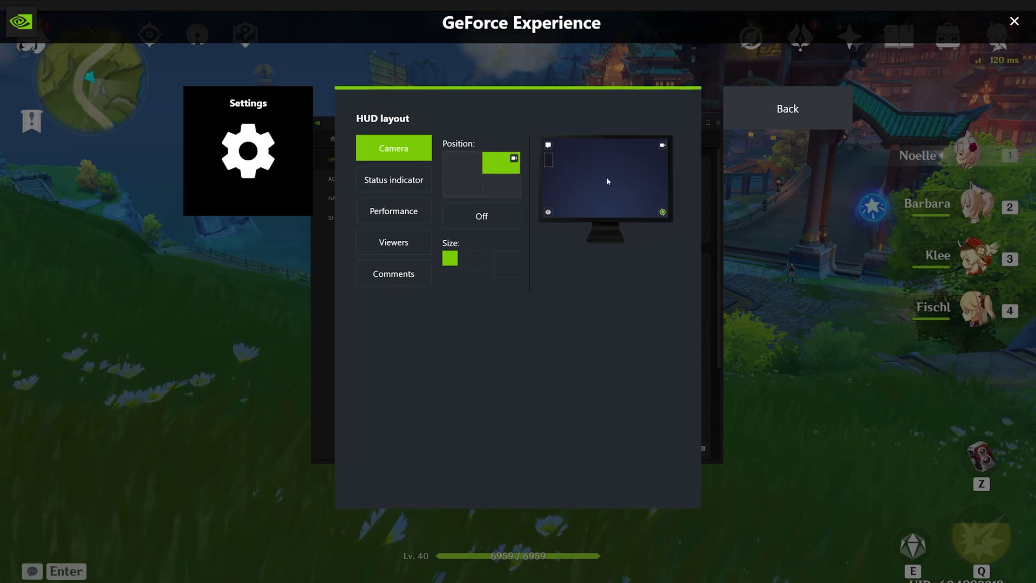
# - View the HUD layout options for the status indicator, performance, viewers and comments, and return to the settings list
pyautogui.click(371, 183)
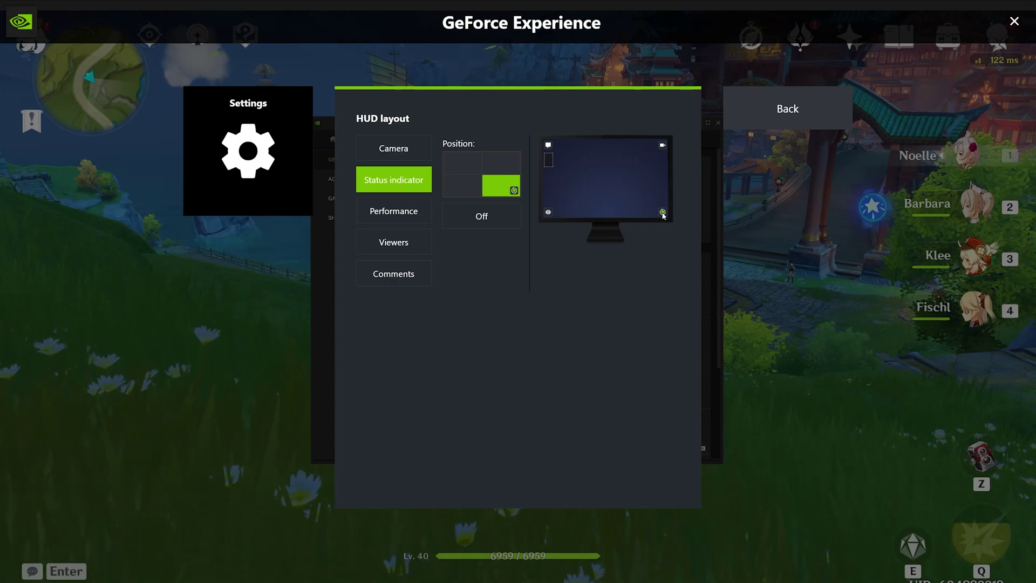
pyautogui.click(410, 209)
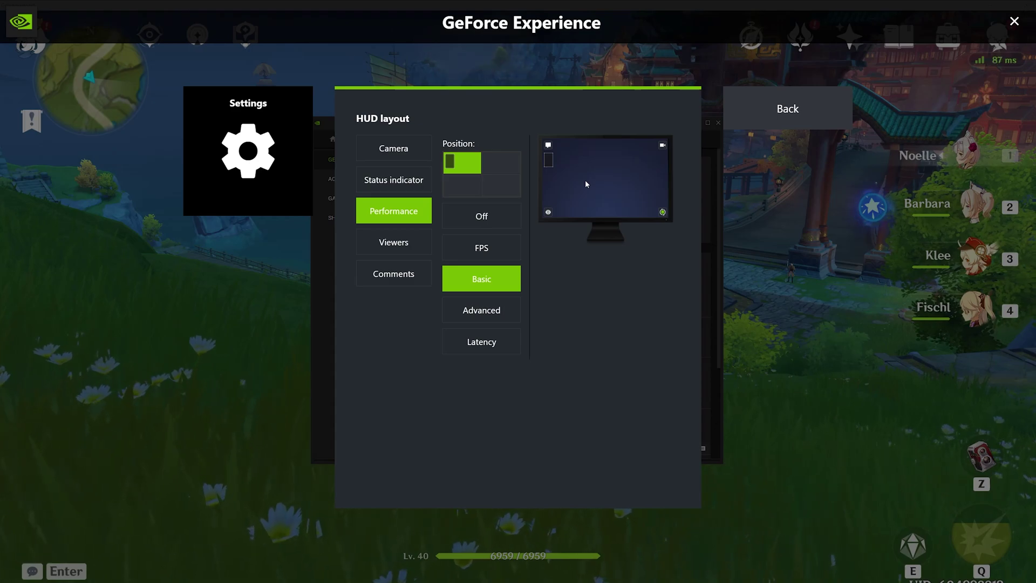
pyautogui.click(393, 242)
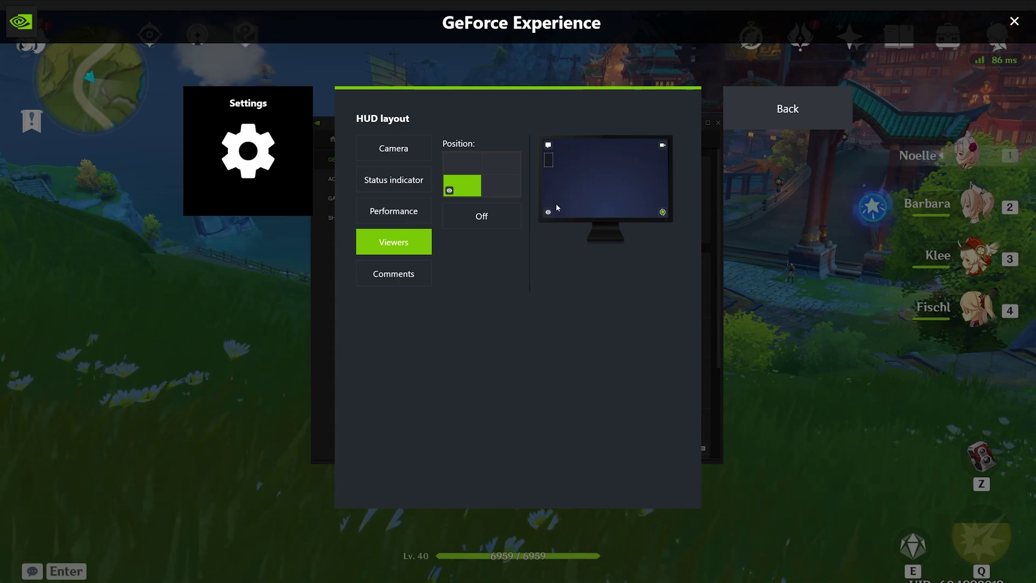
pyautogui.click(420, 276)
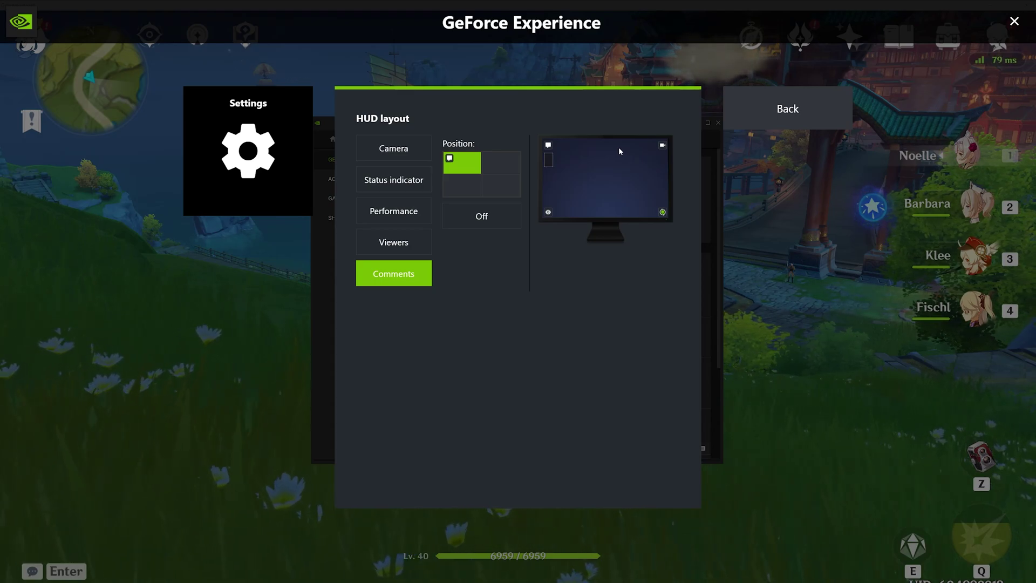
pyautogui.click(798, 122)
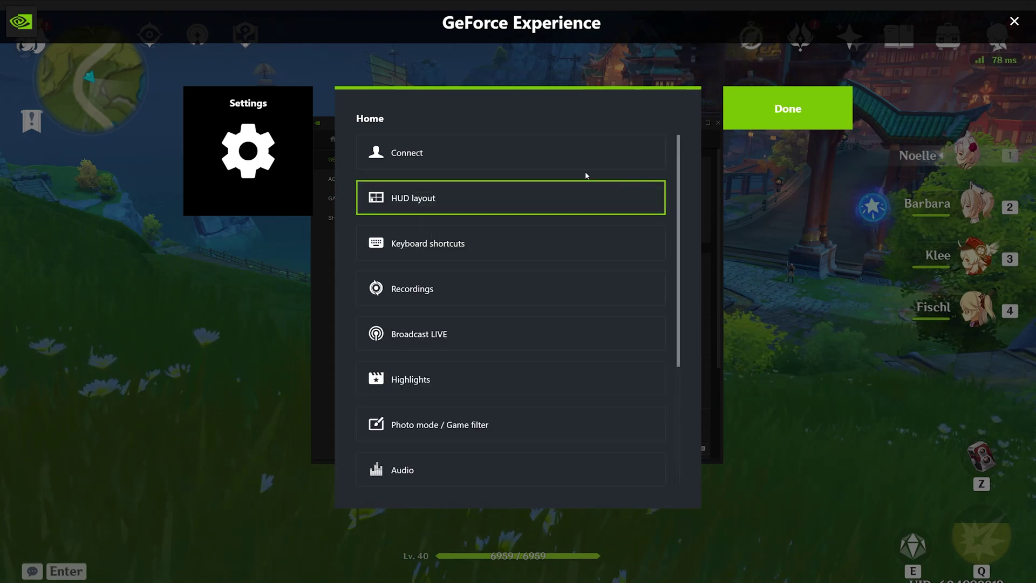
# - Look through the overlay's full list of keyboard shortcuts and return to the settings list
pyautogui.click(441, 261)
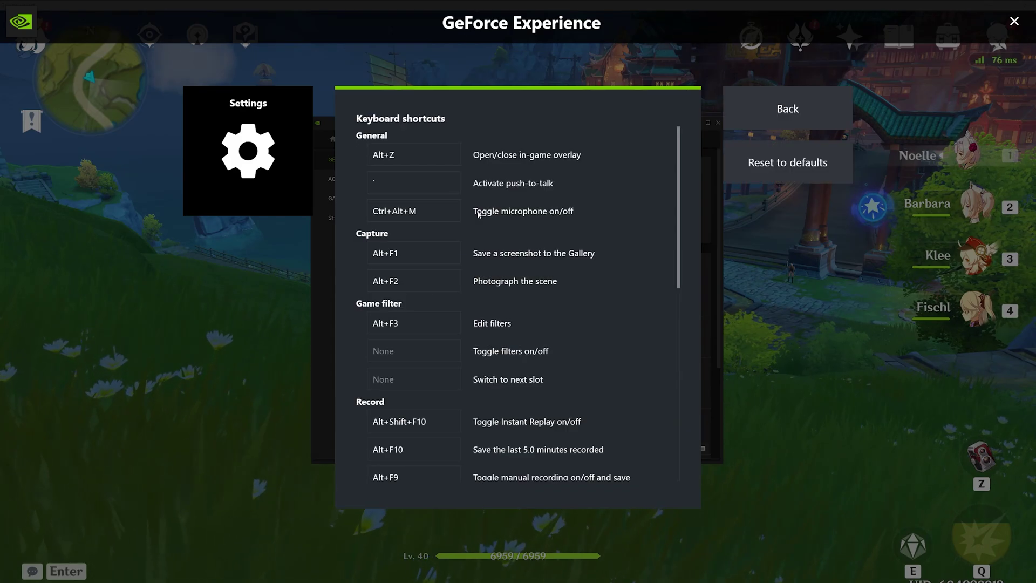
pyautogui.scroll(-5, 418, 326)
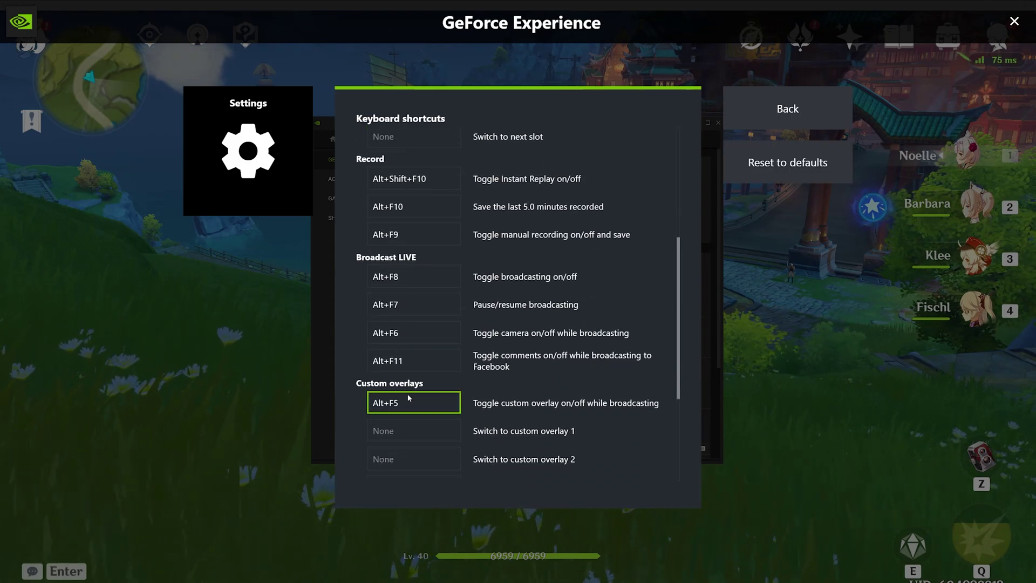
pyautogui.scroll(-4, 414, 363)
pyautogui.scroll(9, 405, 359)
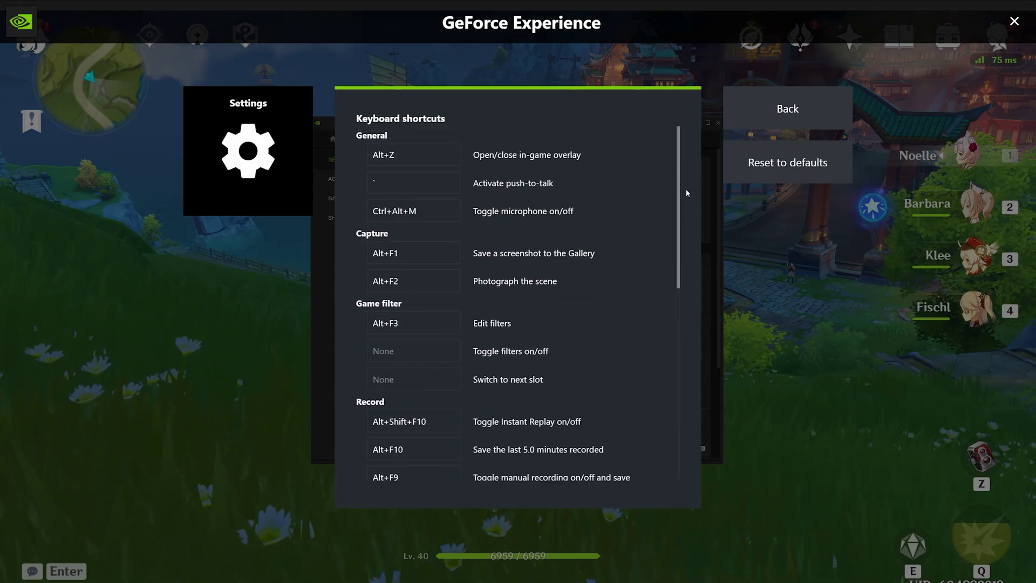
pyautogui.click(783, 110)
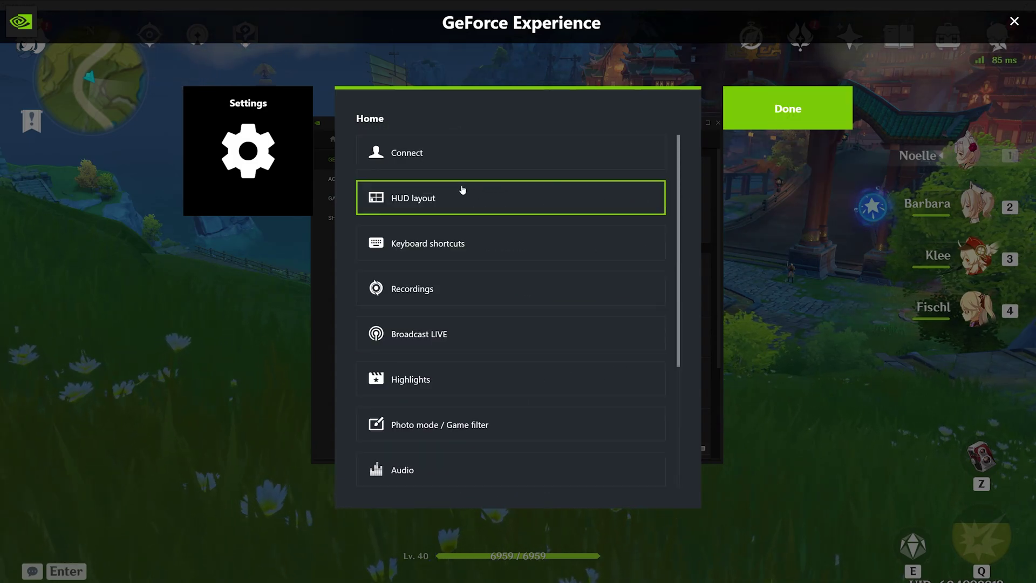
# - View the Recordings folder locations and the Audio settings, returning to the settings list
pyautogui.click(426, 291)
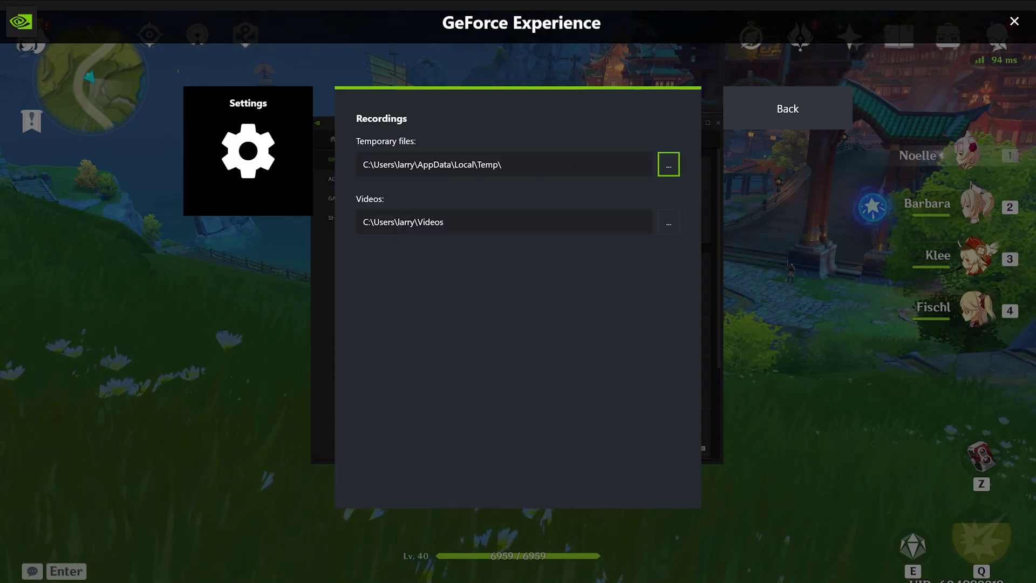
pyautogui.click(786, 109)
pyautogui.scroll(-4, 518, 254)
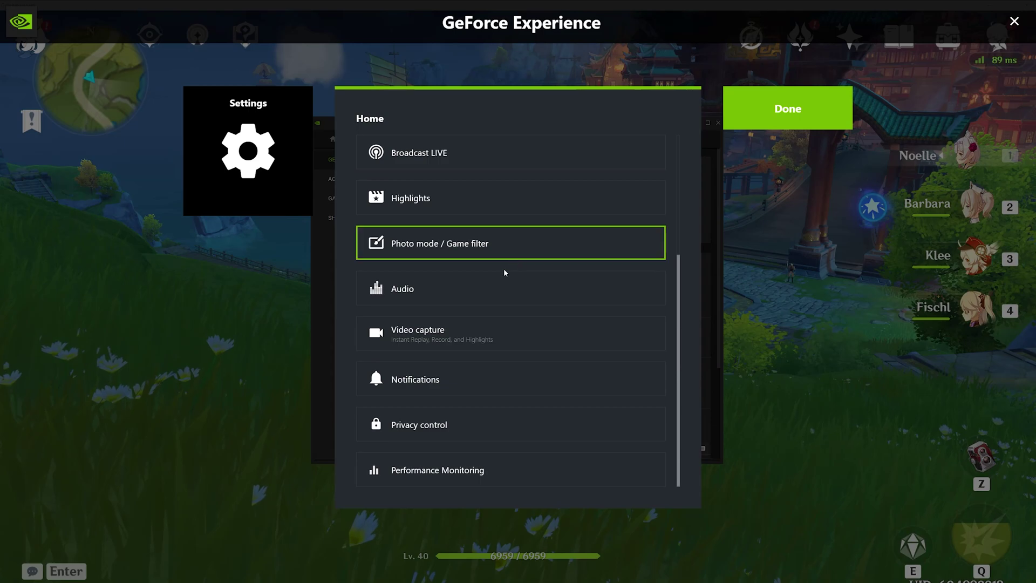
pyautogui.click(450, 296)
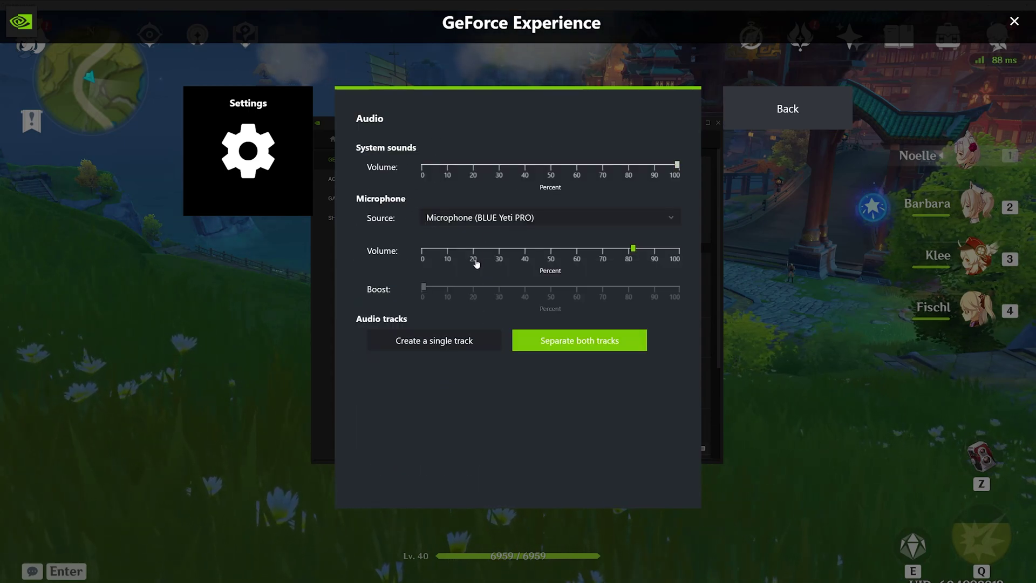
pyautogui.click(733, 106)
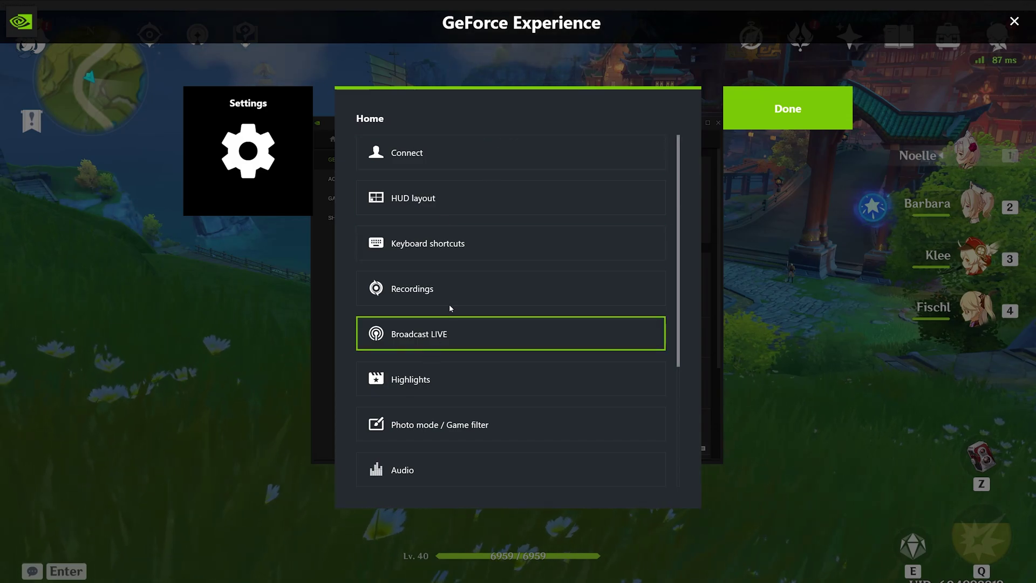
# - Review the Broadcast LIVE destination, quality, bit rate, custom overlay and ingest server options, and return to the settings list
pyautogui.click(419, 348)
pyautogui.scroll(-2, 503, 186)
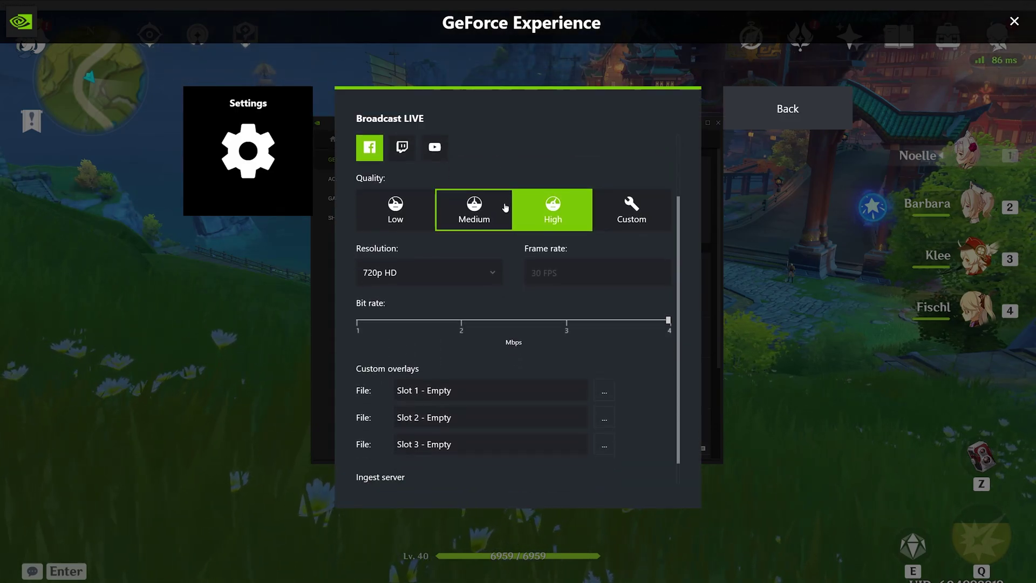
pyautogui.scroll(2, 516, 276)
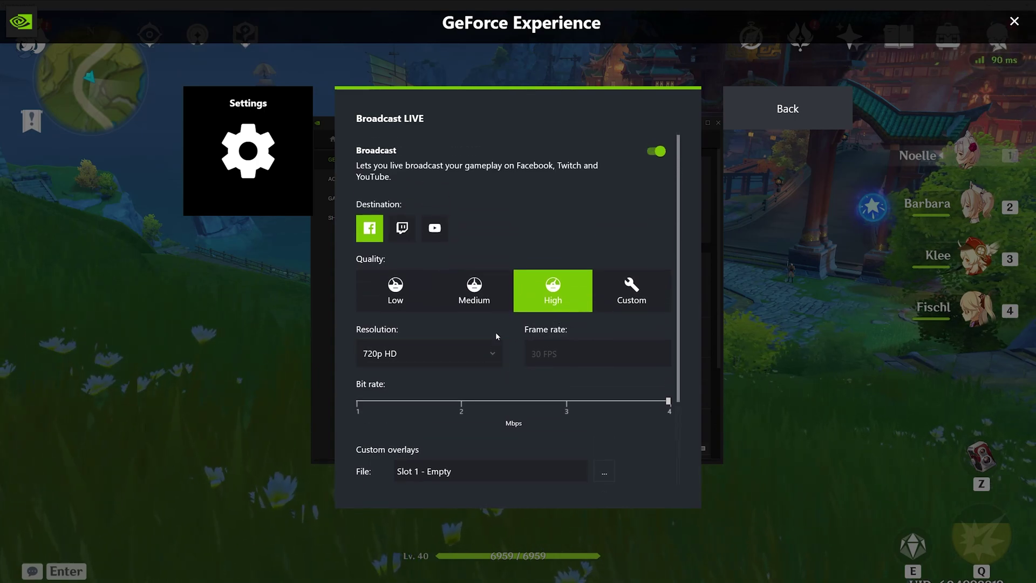
pyautogui.scroll(-2, 501, 348)
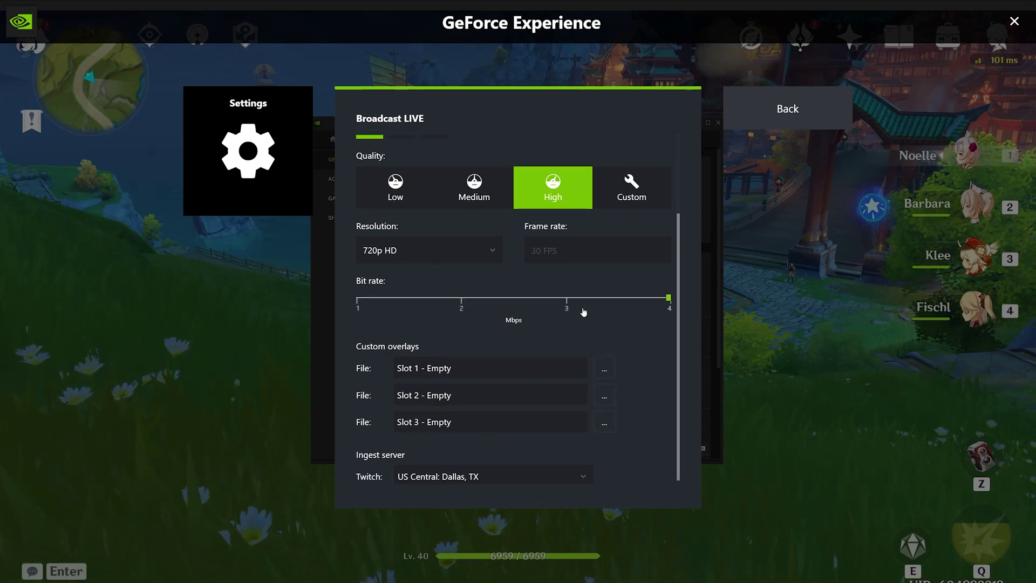
pyautogui.scroll(2, 583, 312)
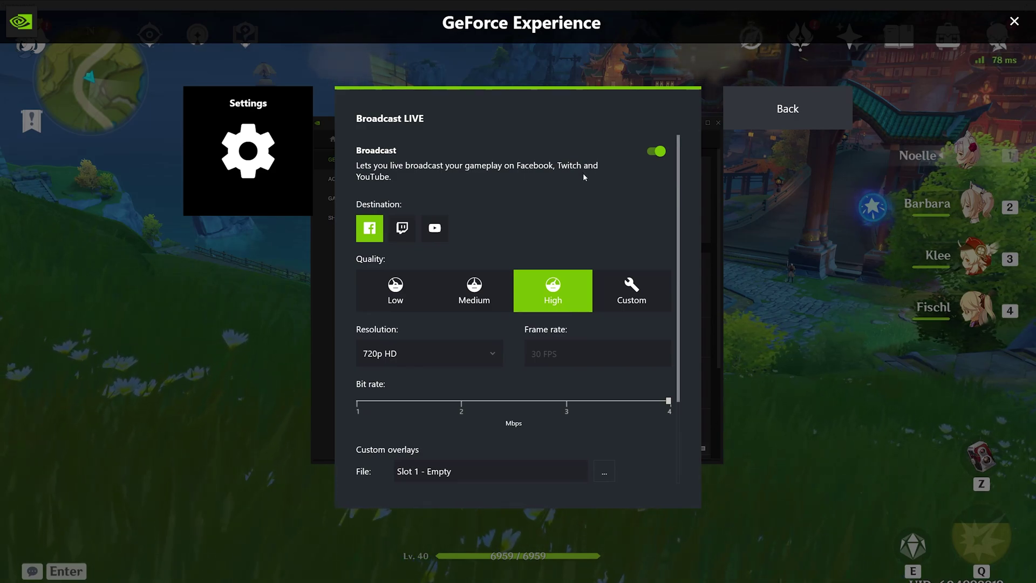
pyautogui.click(758, 105)
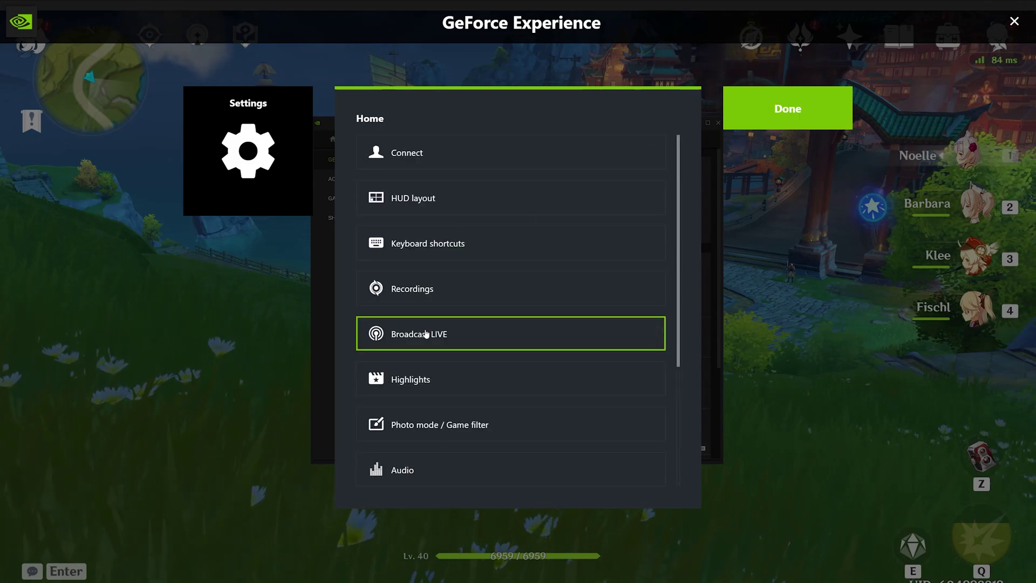
# - View the Highlights capture and storage settings and the Photo mode / Game filter page, returning to the settings list
pyautogui.scroll(-2, 405, 337)
pyautogui.click(451, 290)
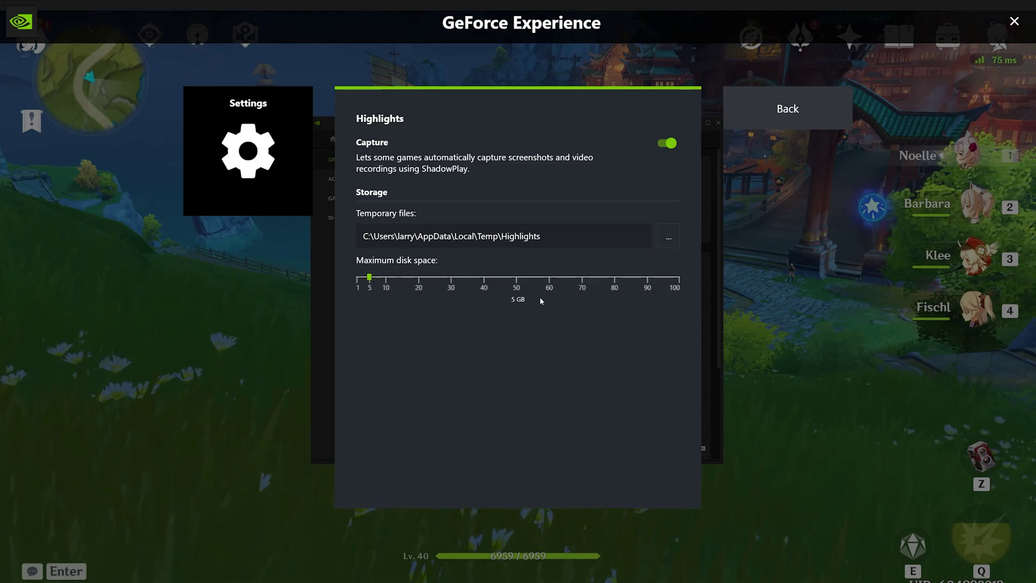
pyautogui.click(756, 103)
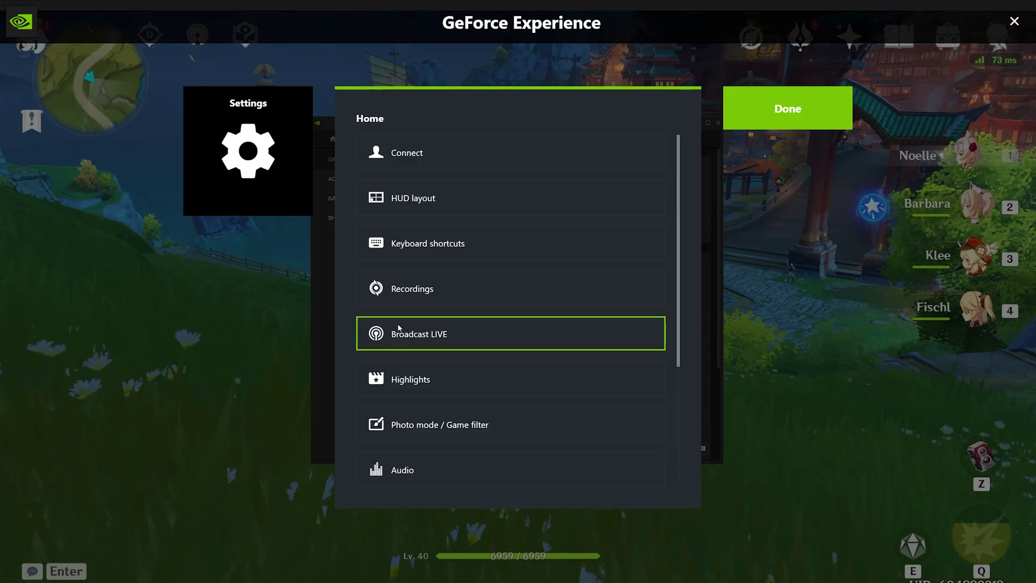
pyautogui.scroll(-3, 398, 303)
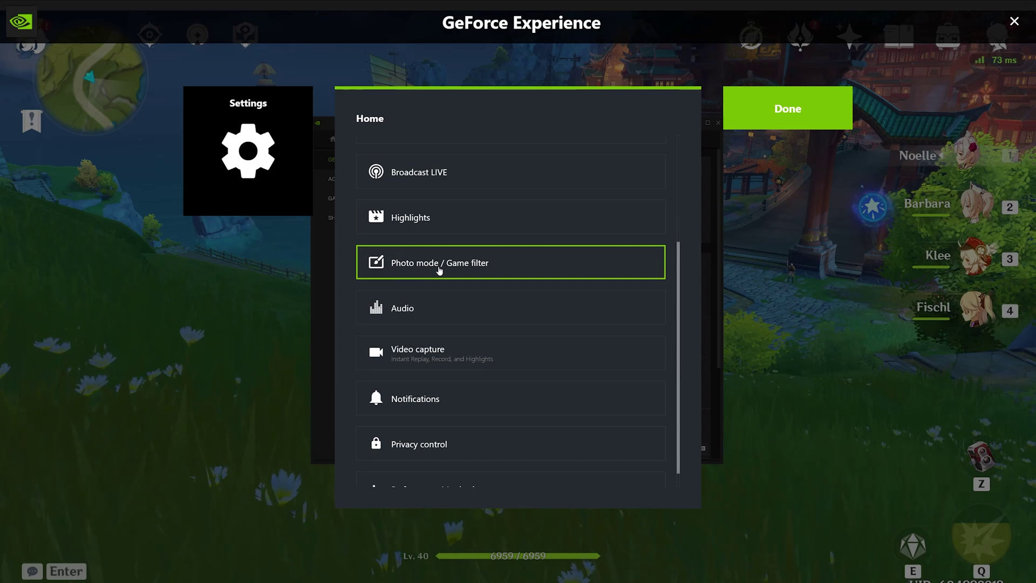
pyautogui.click(487, 265)
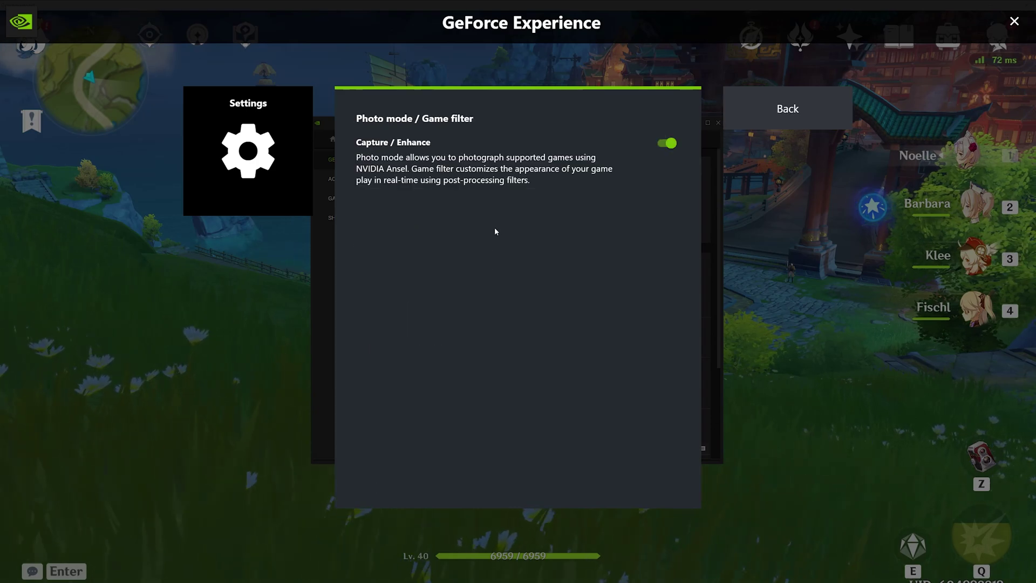
pyautogui.click(788, 109)
# - Look through the overlay's Notifications options and return to the settings list
pyautogui.scroll(-3, 479, 289)
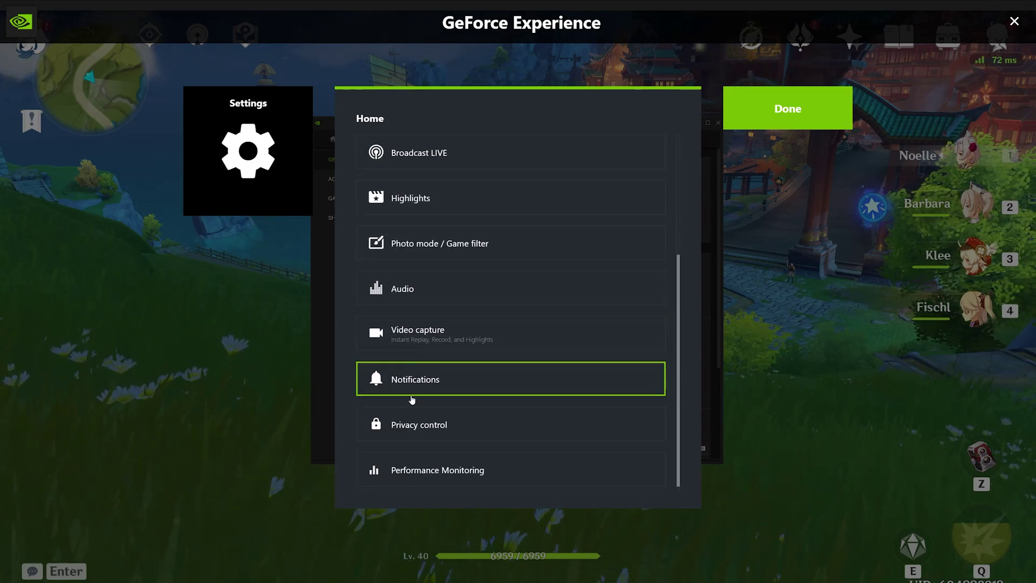
pyautogui.click(397, 378)
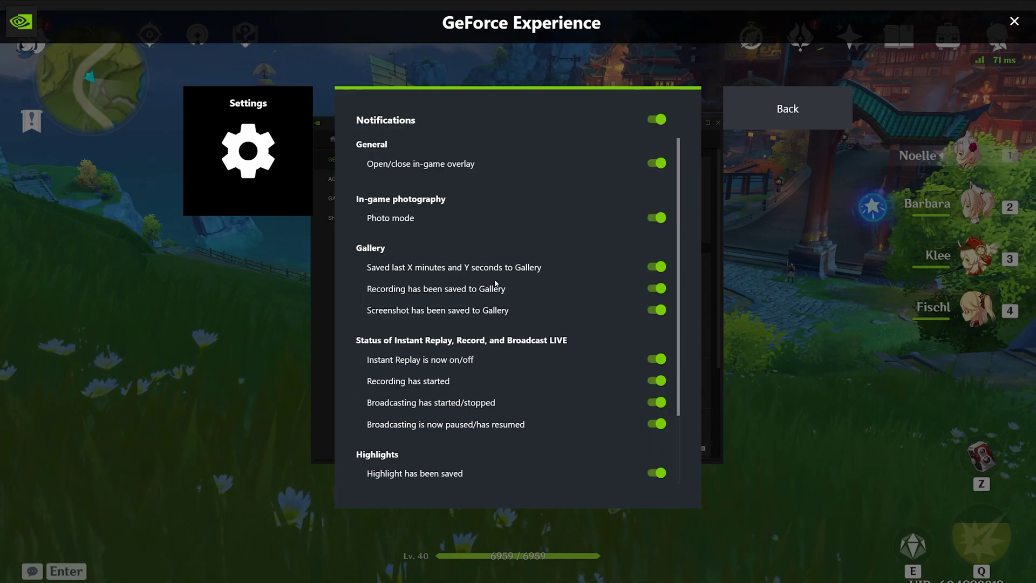
pyautogui.scroll(-2, 492, 150)
pyautogui.scroll(2, 527, 189)
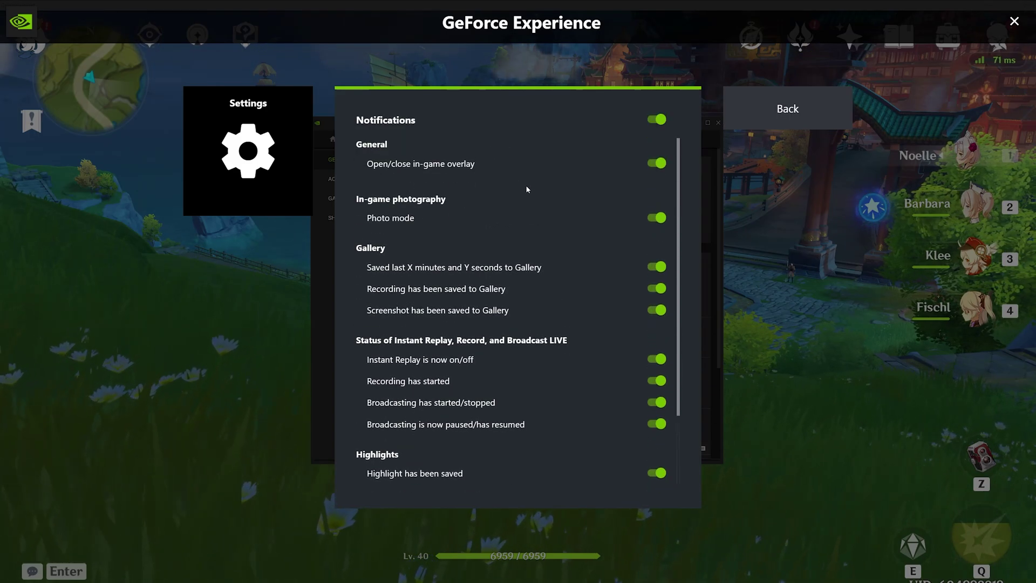
pyautogui.click(788, 108)
# - View the Privacy control desktop capture option and the Performance Monitoring settings, returning to the settings list
pyautogui.scroll(-3, 458, 261)
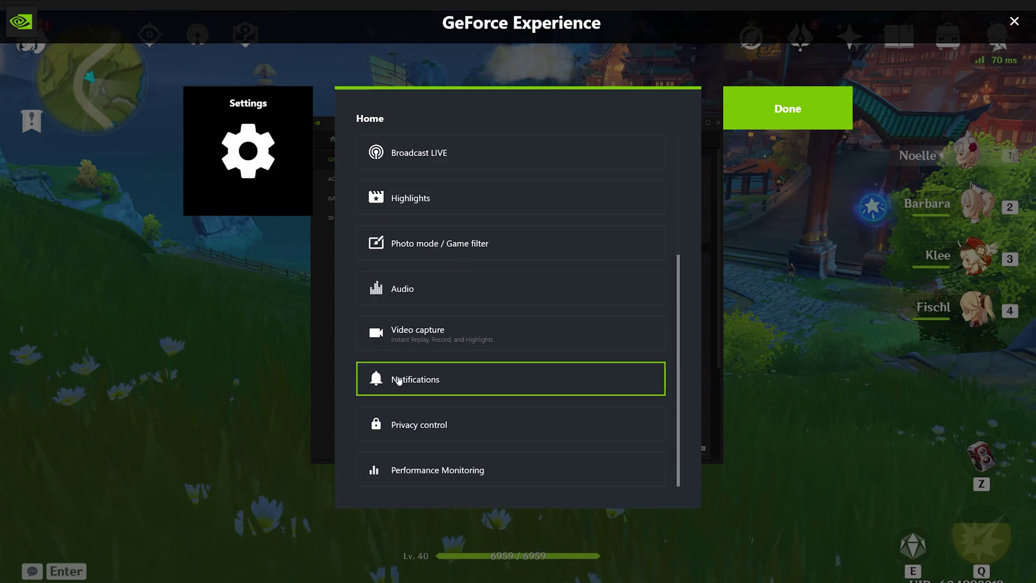
pyautogui.click(442, 427)
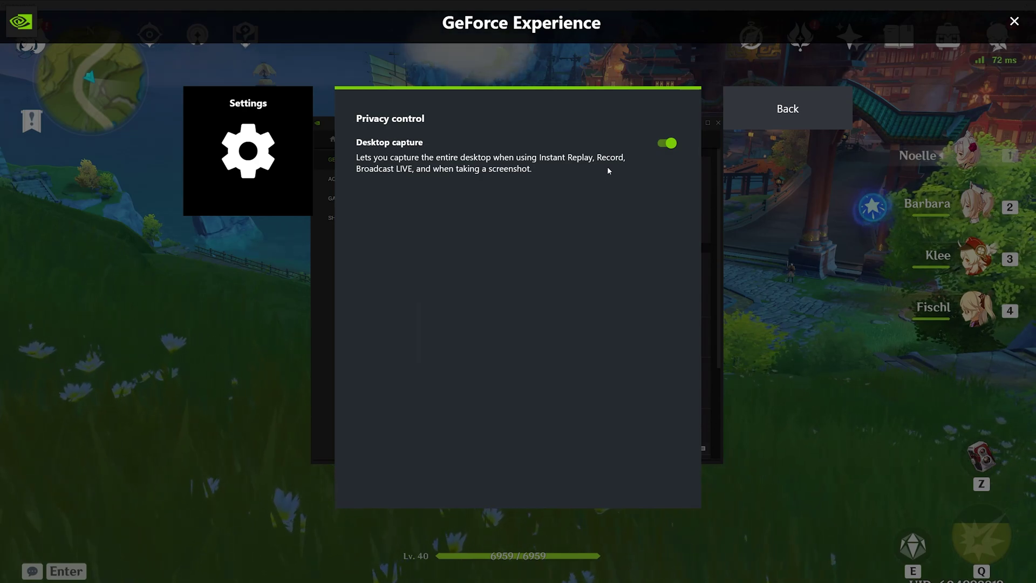
pyautogui.click(804, 126)
pyautogui.scroll(-3, 512, 224)
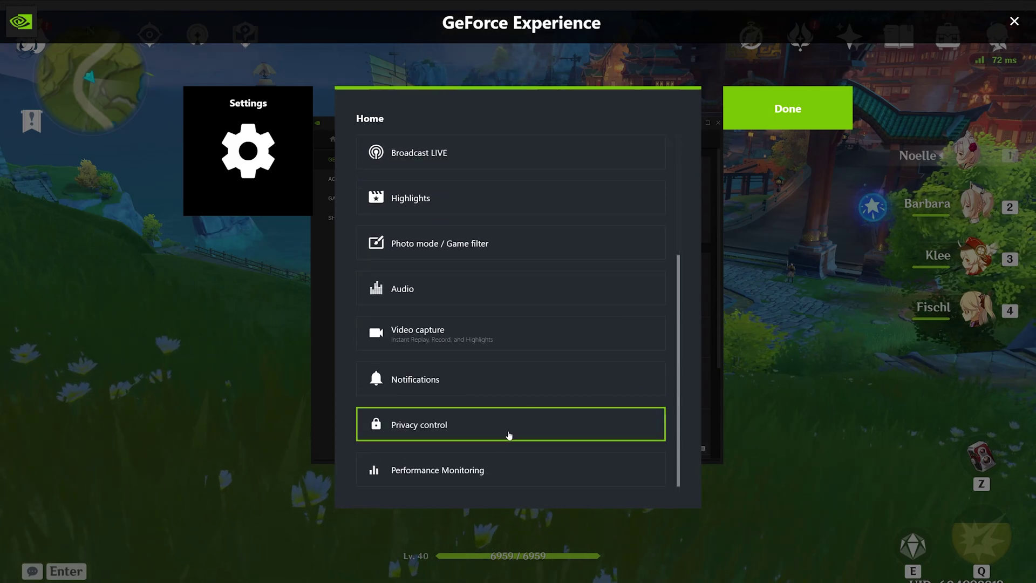
pyautogui.click(512, 477)
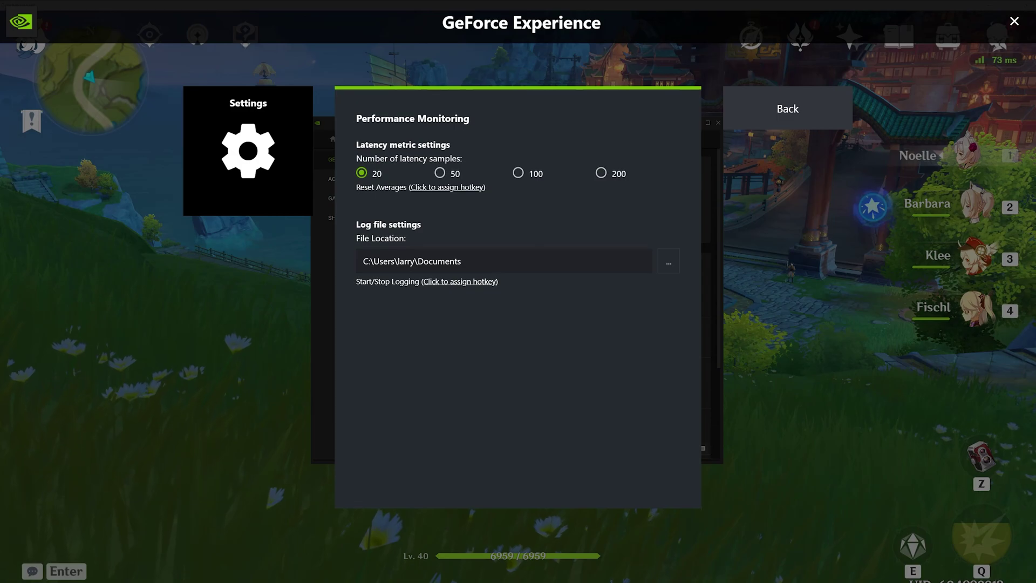
pyautogui.click(780, 99)
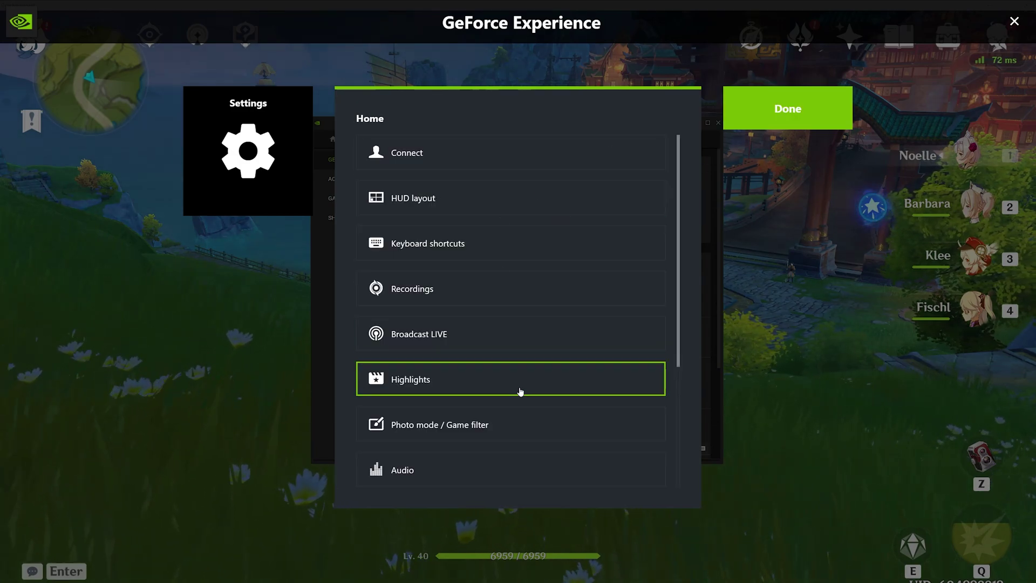
# - Look over the whole list of overlay settings and close it to return to the main overlay
pyautogui.scroll(-3, 518, 387)
pyautogui.scroll(3, 473, 444)
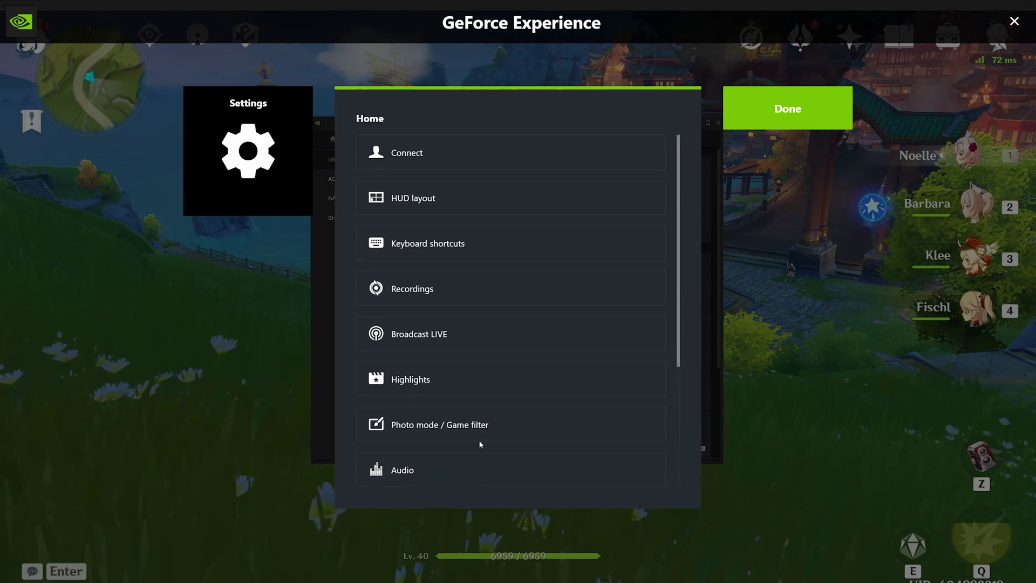
pyautogui.click(785, 123)
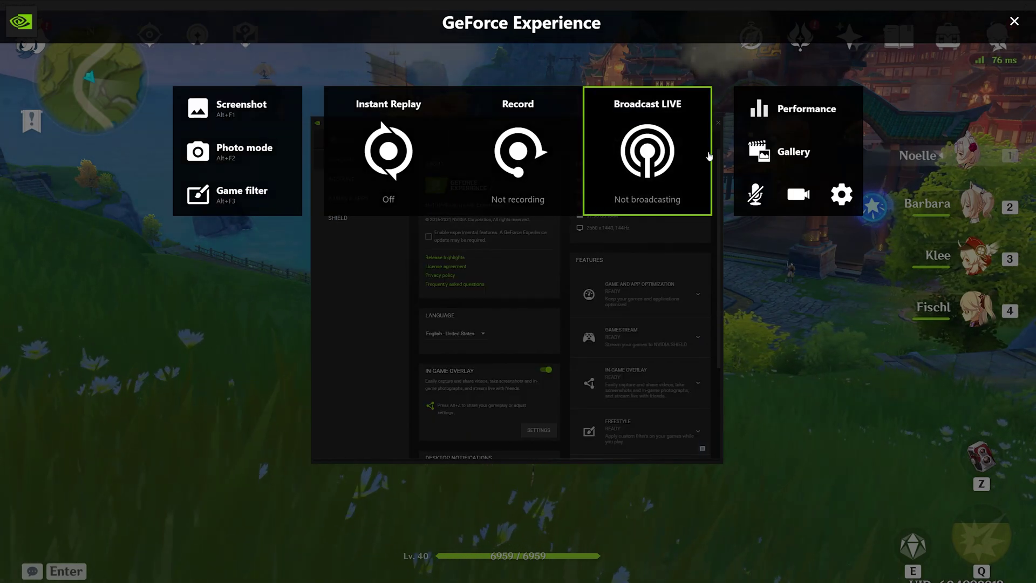
# - Reopen the overlay settings, check the Recordings folder locations again, and return to the main overlay
pyautogui.click(842, 194)
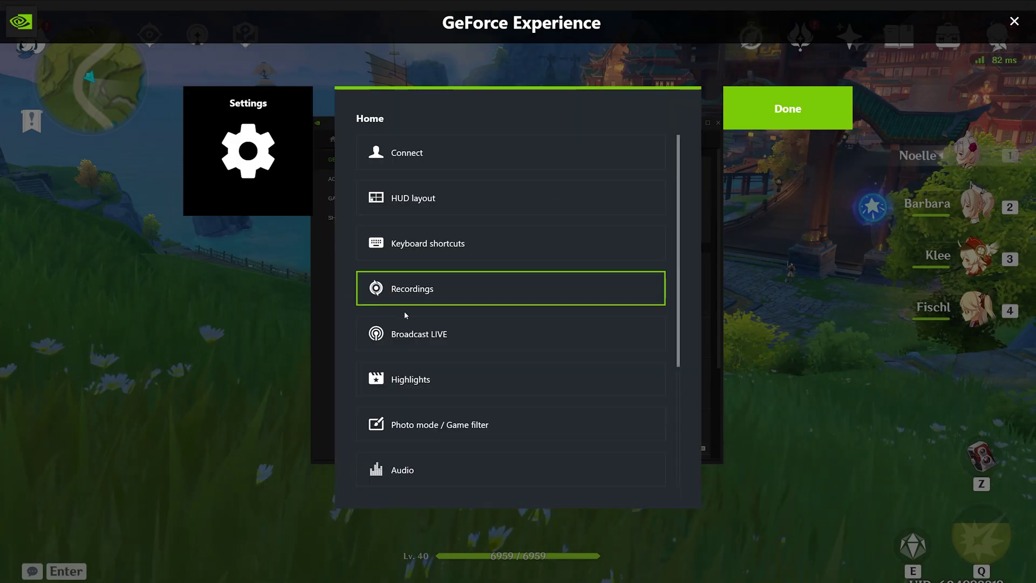
pyautogui.click(434, 286)
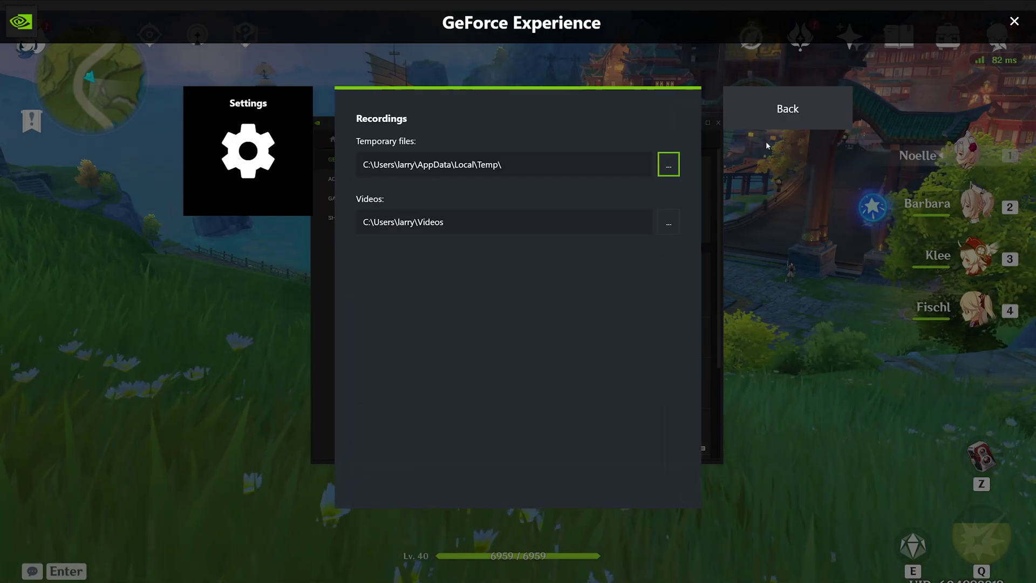
pyautogui.click(776, 106)
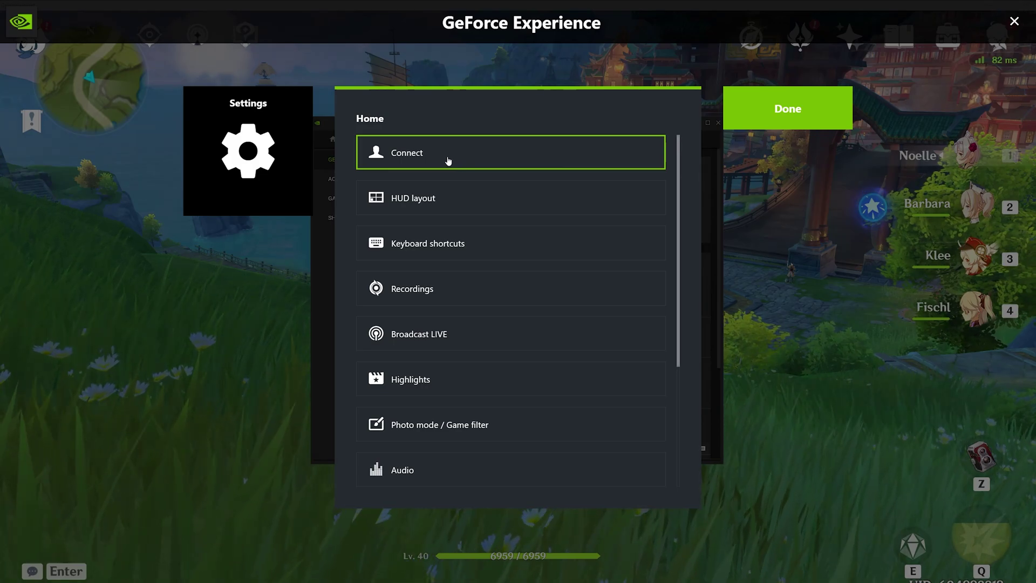
pyautogui.scroll(-3, 416, 218)
pyautogui.scroll(3, 414, 218)
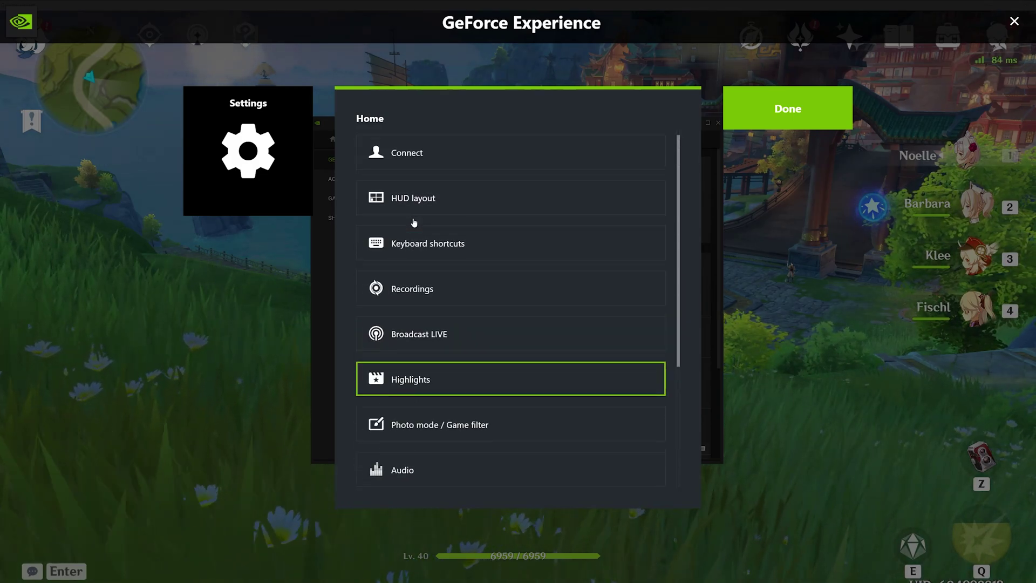
pyautogui.click(752, 113)
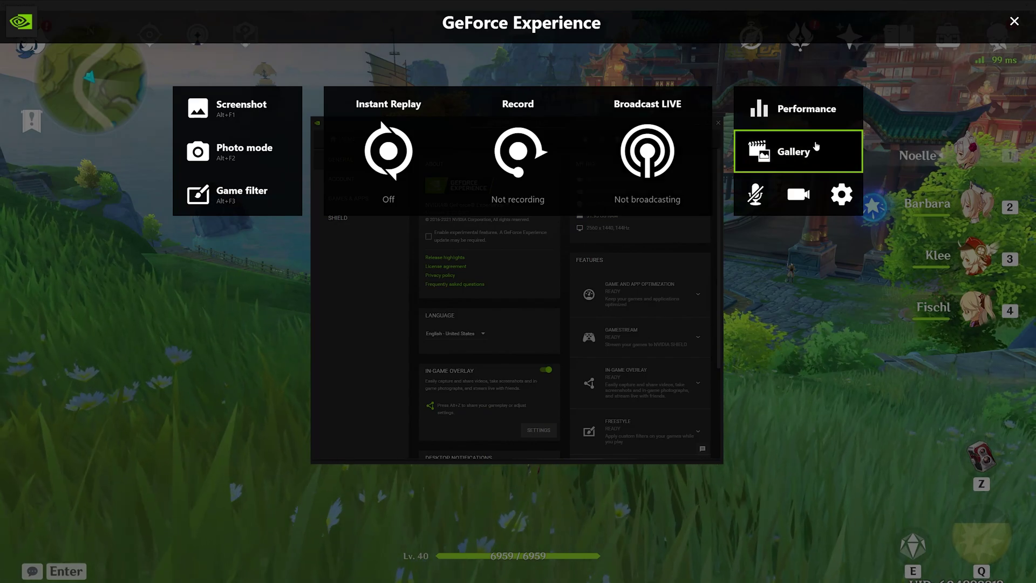
# - Open the overlay settings once more and bring up the Keyboard shortcuts page
pyautogui.click(841, 187)
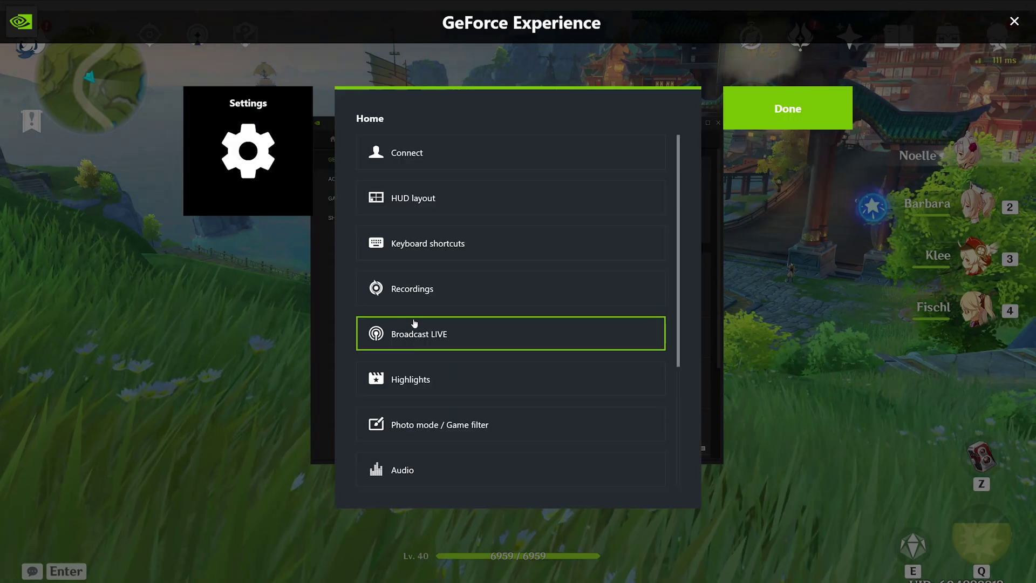
pyautogui.scroll(-3, 415, 329)
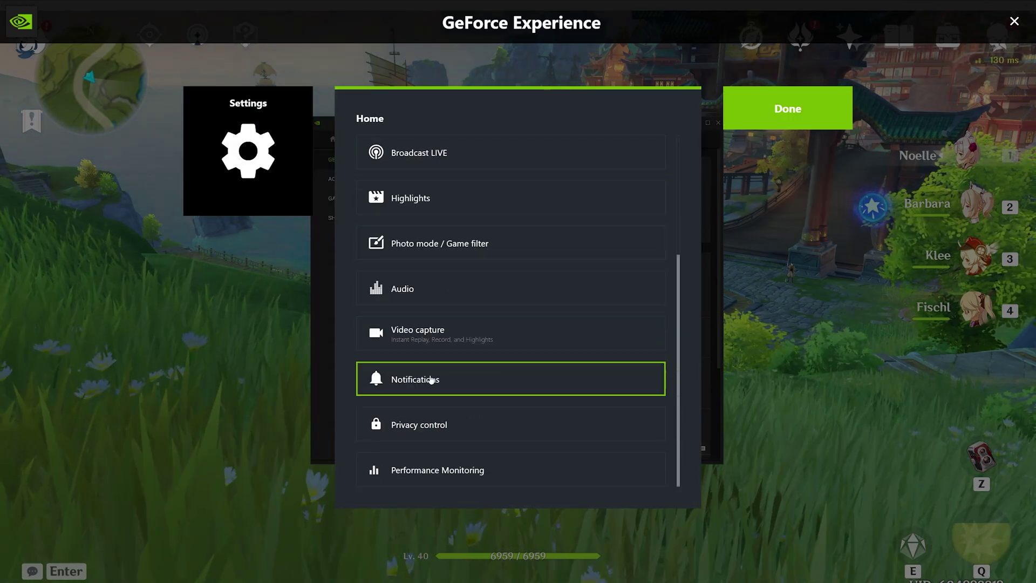
pyautogui.scroll(3, 431, 259)
pyautogui.click(418, 243)
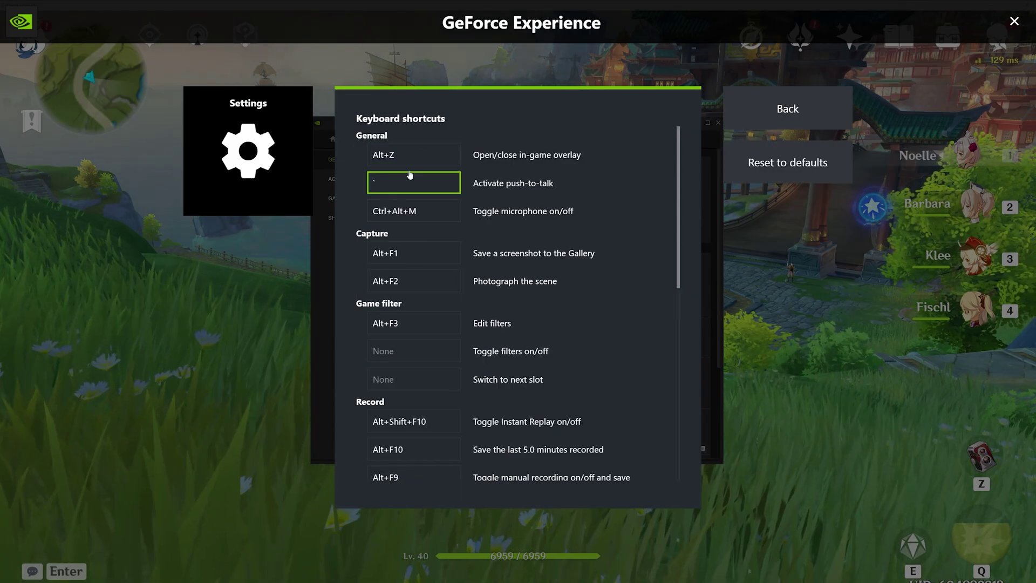
# - Check the push-to-talk shortcut, leave the overlay settings, close the overlay and minimize GeForce Experience to get back to the game
pyautogui.click(432, 183)
pyautogui.click(789, 120)
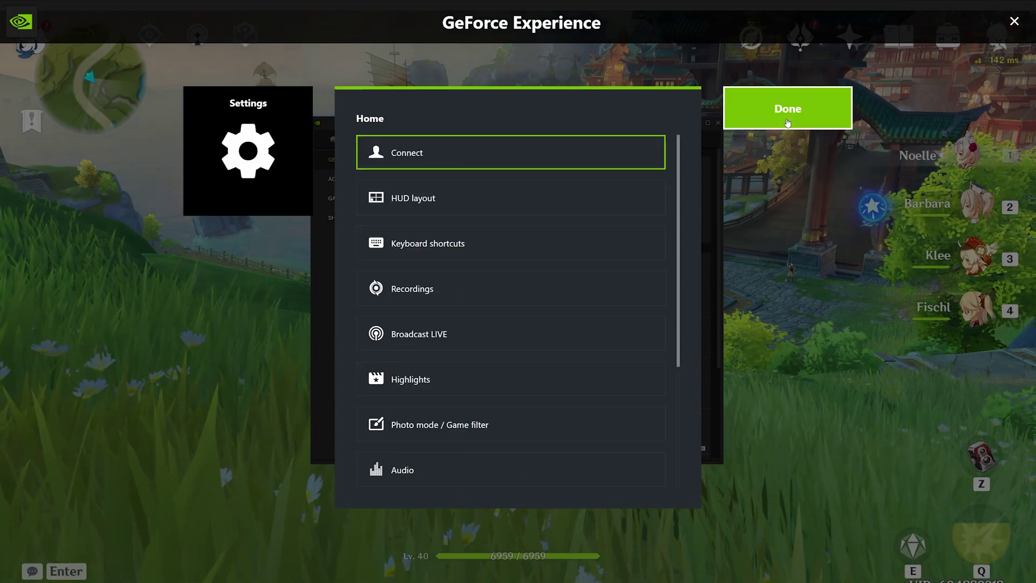
pyautogui.click(788, 120)
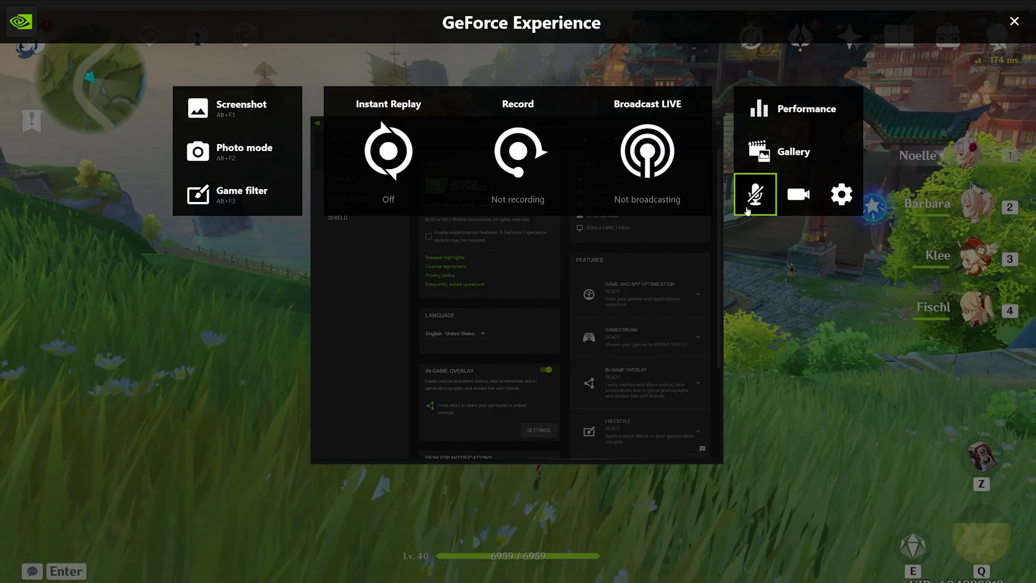
pyautogui.hotkey('alt', 'z')
pyautogui.click(697, 123)
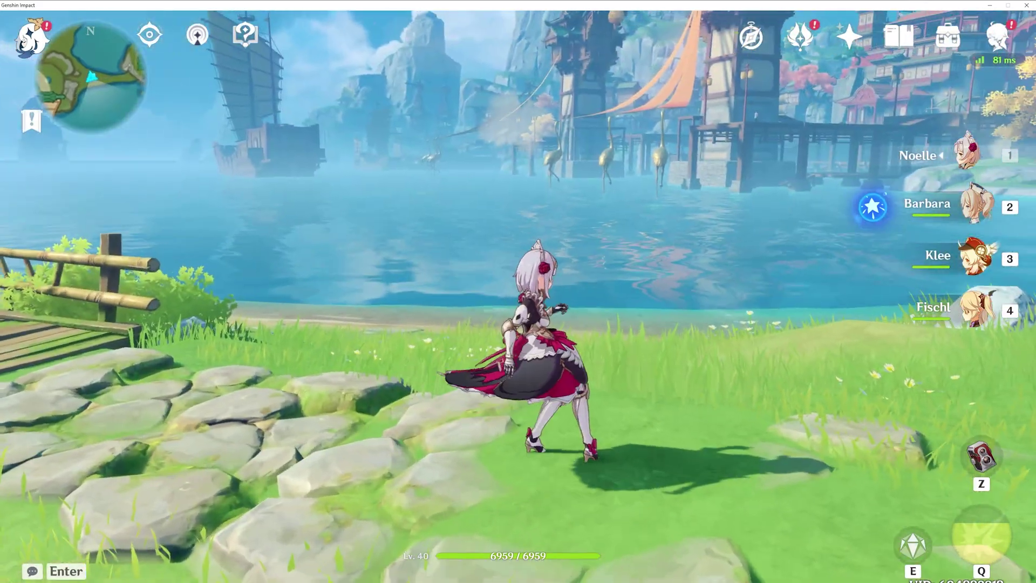
pyautogui.press('s')
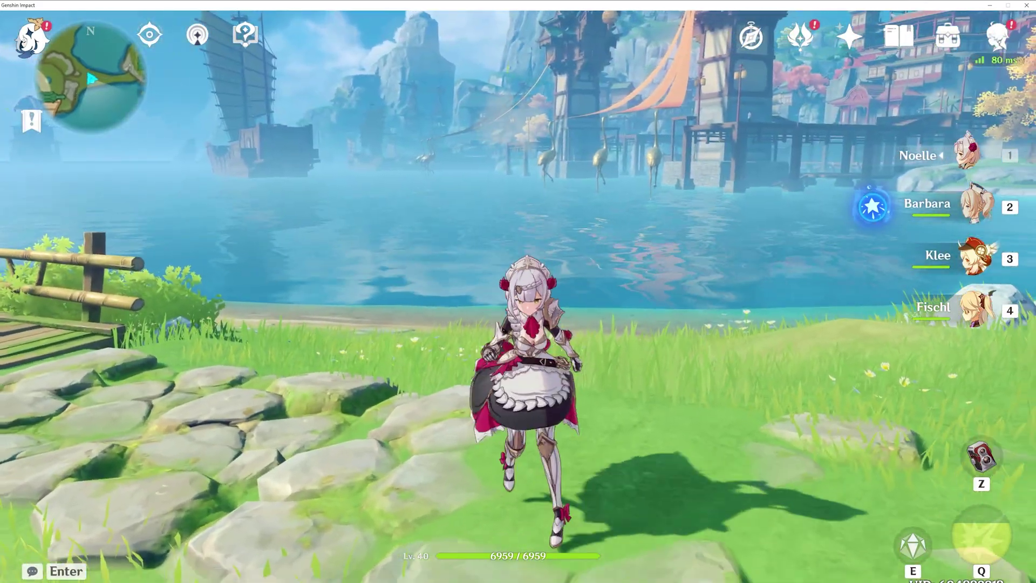
pyautogui.press('w')
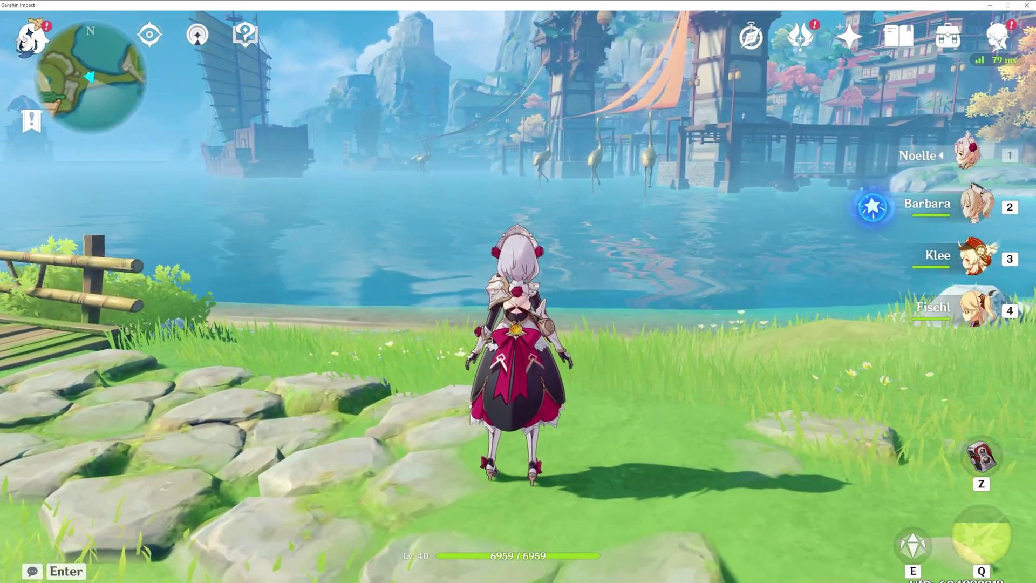
# - In the overlay's recording settings, leave Instant Replay length at 5 minutes, set the bit rate to 35 Mbps and save
pyautogui.hotkey('alt', 'z')
pyautogui.click(558, 201)
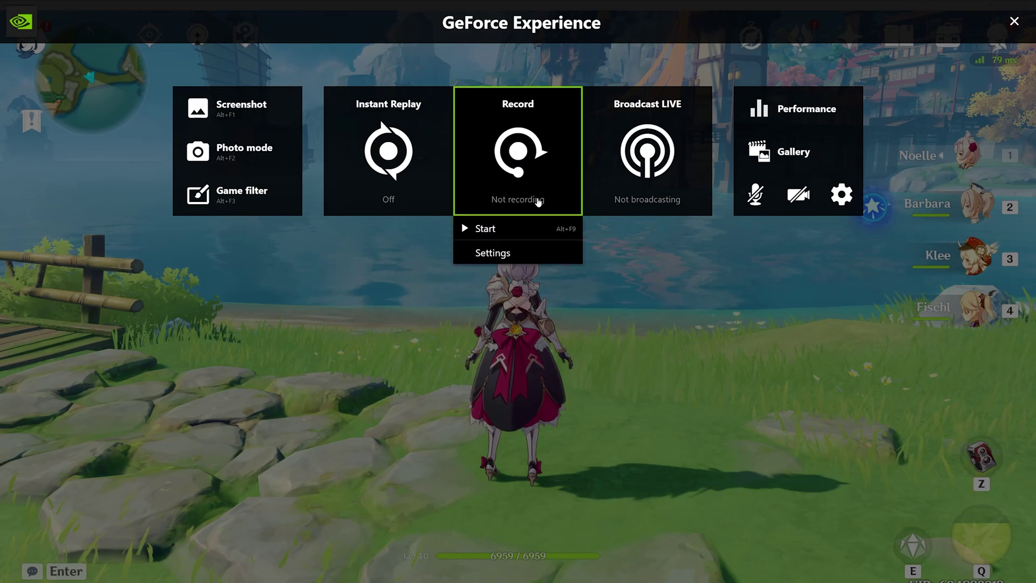
pyautogui.click(515, 253)
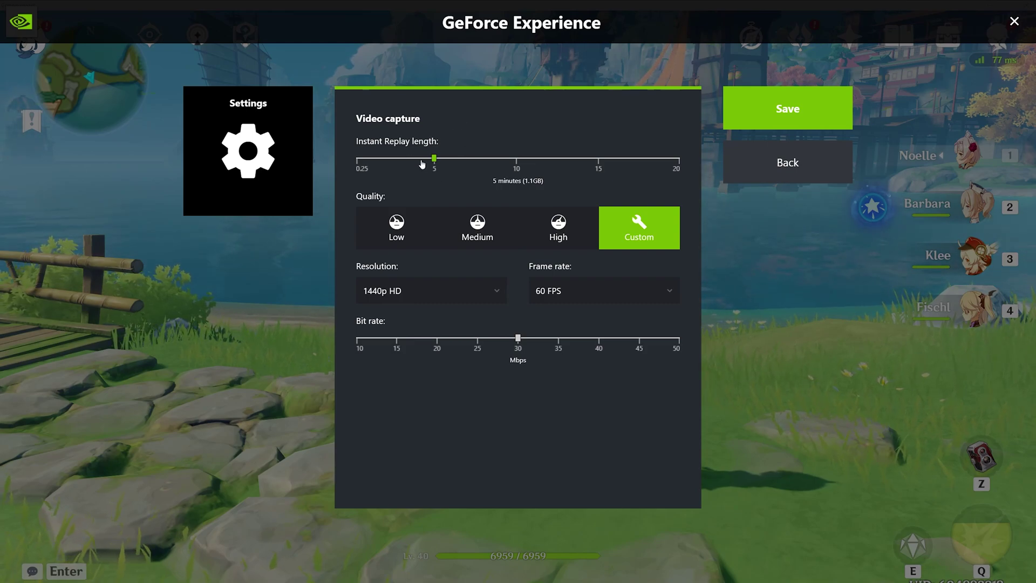
pyautogui.moveTo(435, 162); pyautogui.dragTo(630, 169)
pyautogui.moveTo(690, 177); pyautogui.dragTo(435, 186)
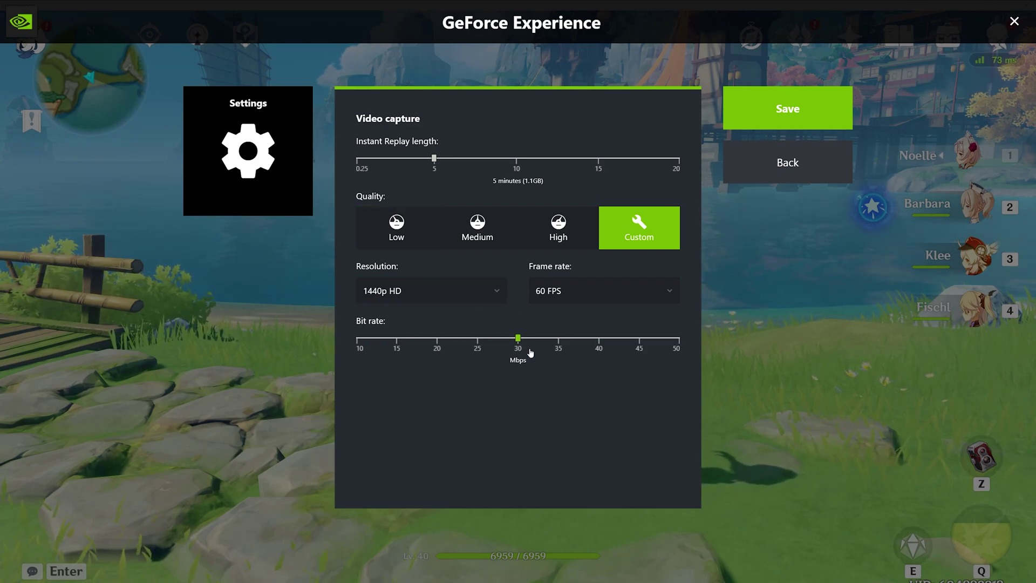
pyautogui.click(560, 350)
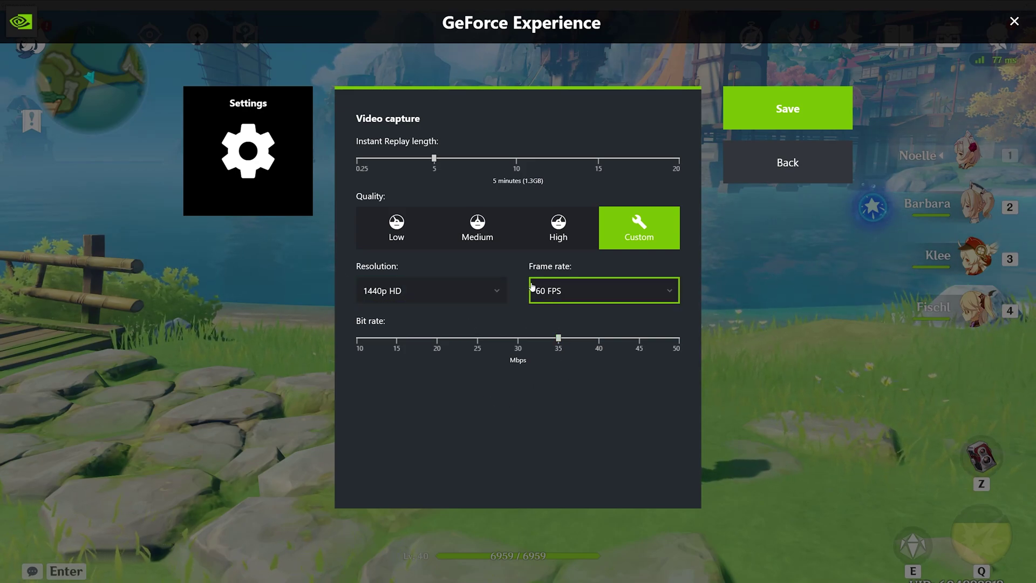
pyautogui.click(775, 119)
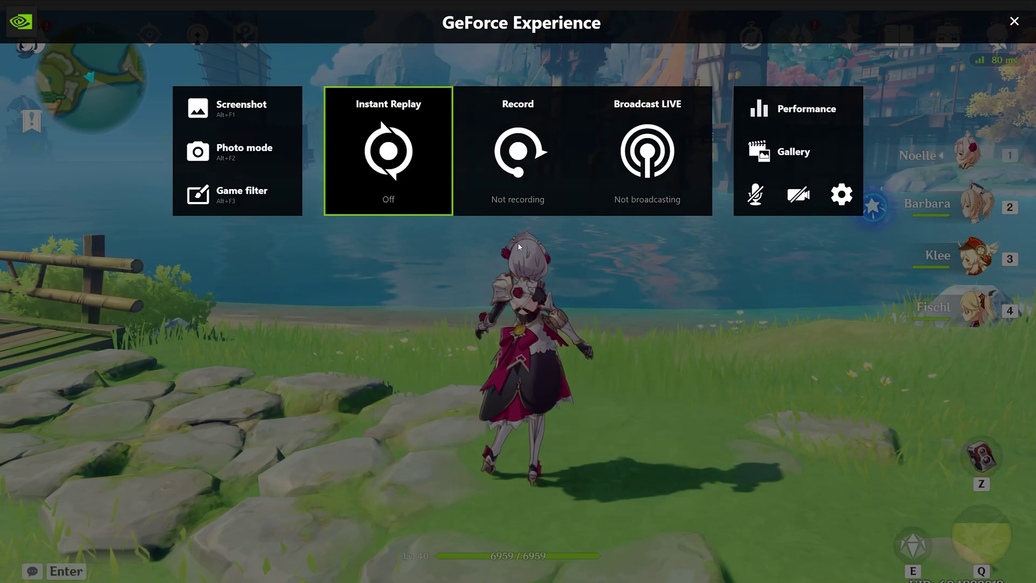
# - Start a manual recording of the game and close the overlay
pyautogui.click(526, 194)
pyautogui.click(504, 229)
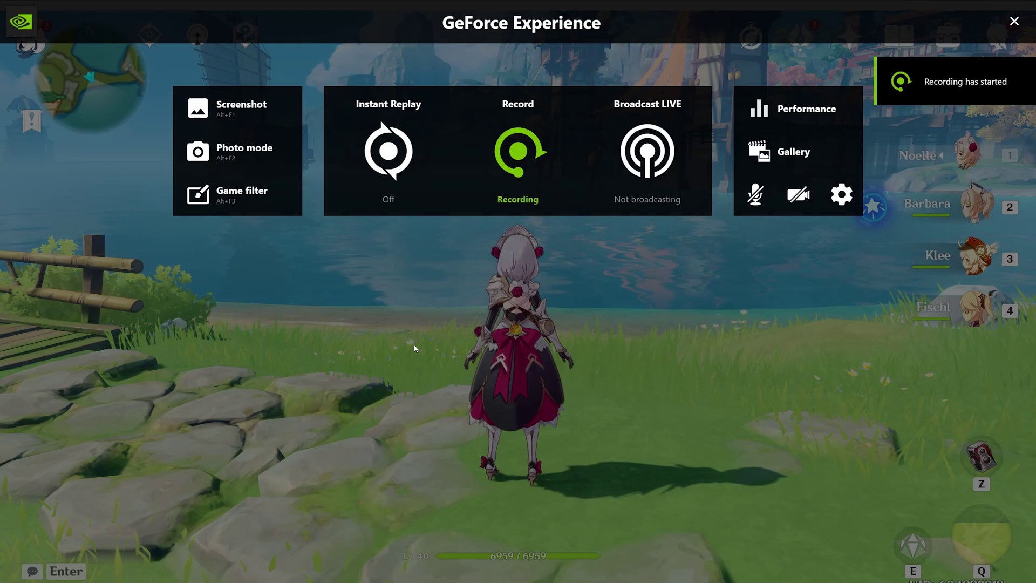
pyautogui.hotkey('alt', 'z')
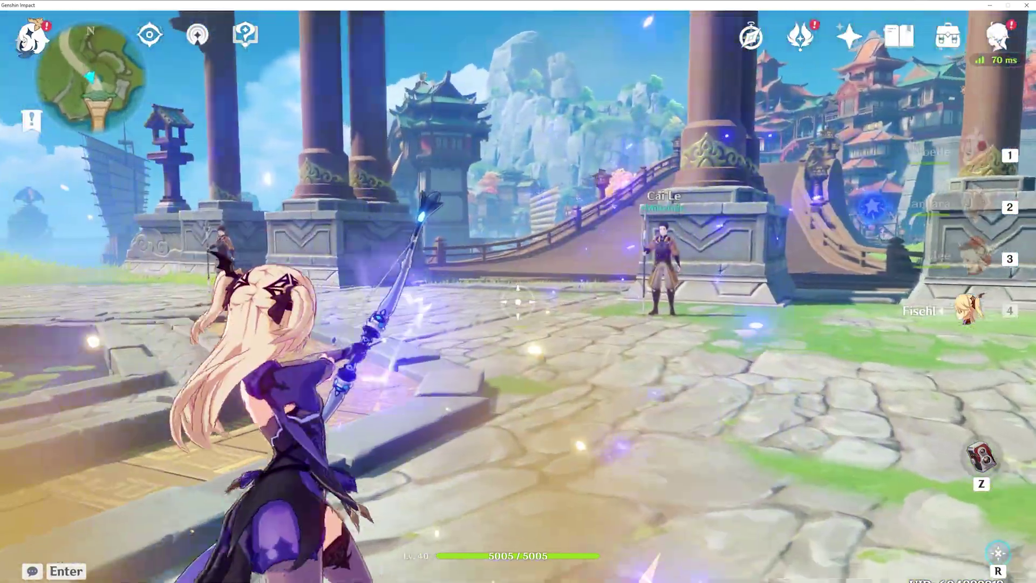
# - Play as the archer for the recording, shooting an aimed arrow and running toward the bridge before turning to face the camera
pyautogui.press('w')
pyautogui.click(518, 303)
pyautogui.press('r')
pyautogui.press('d')
pyautogui.press('w')
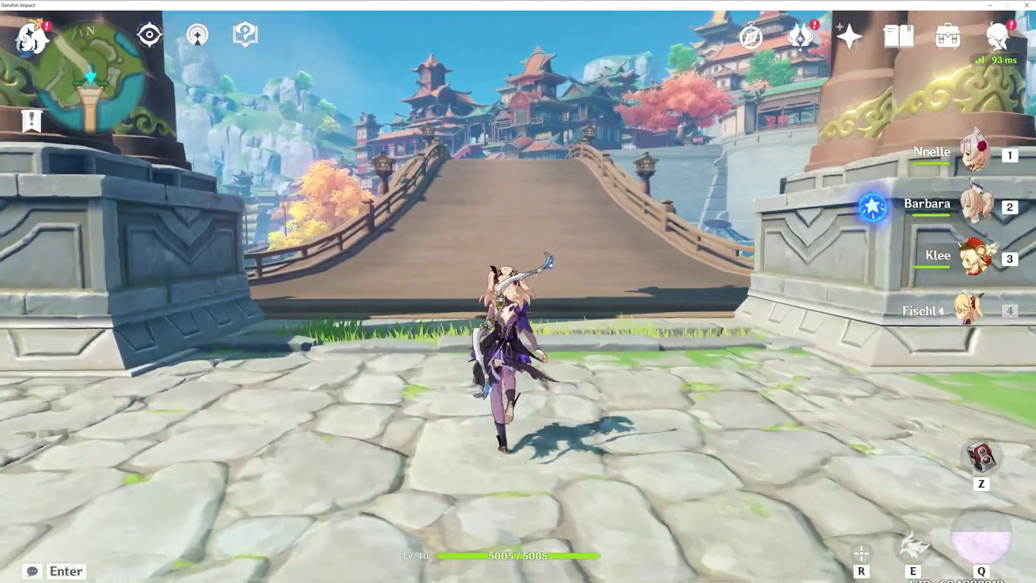
pyautogui.press('s')
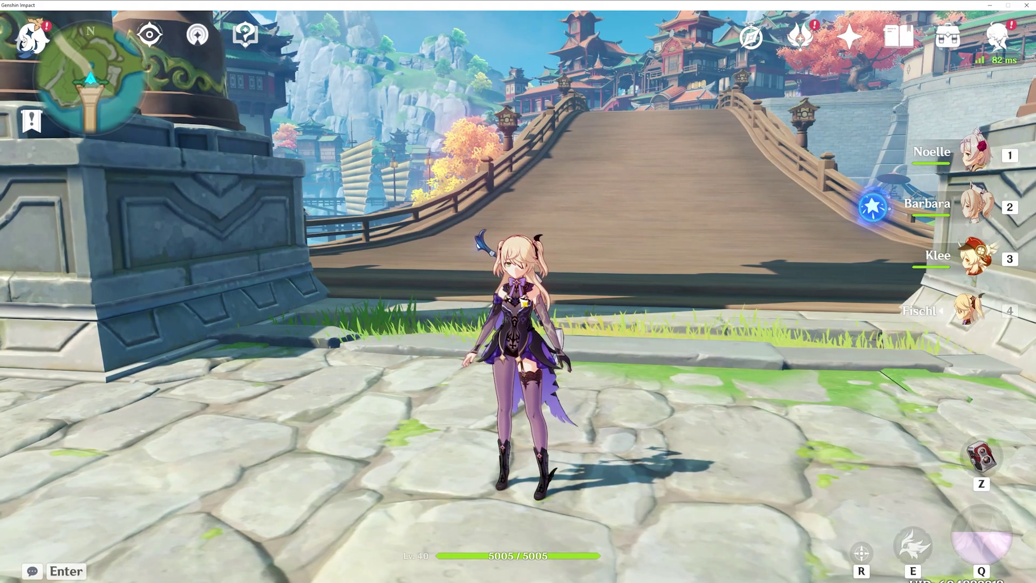
# - Stop and save the gameplay recording, close the overlay and walk the character on through the game
pyautogui.hotkey('alt', 'z')
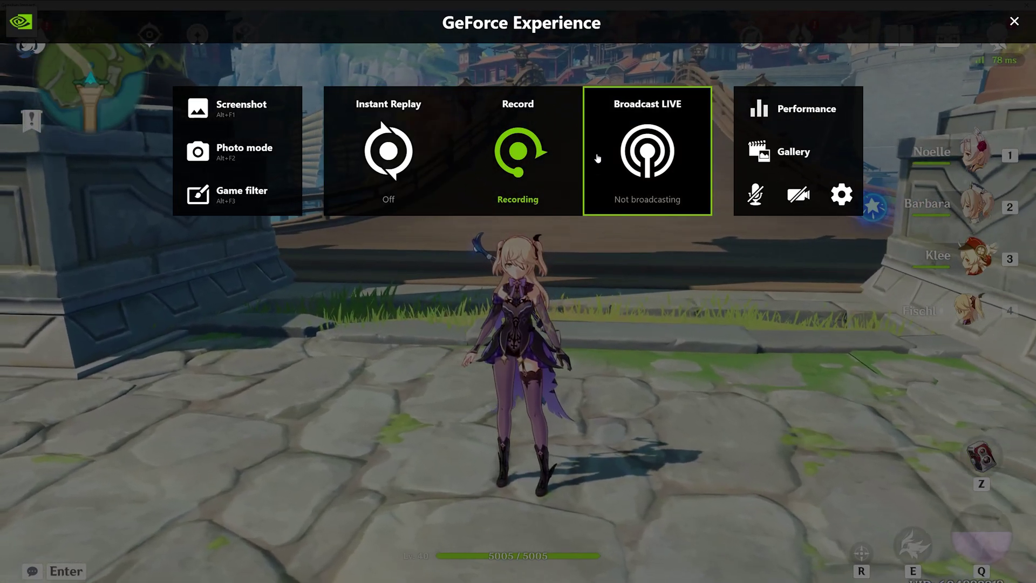
pyautogui.click(552, 172)
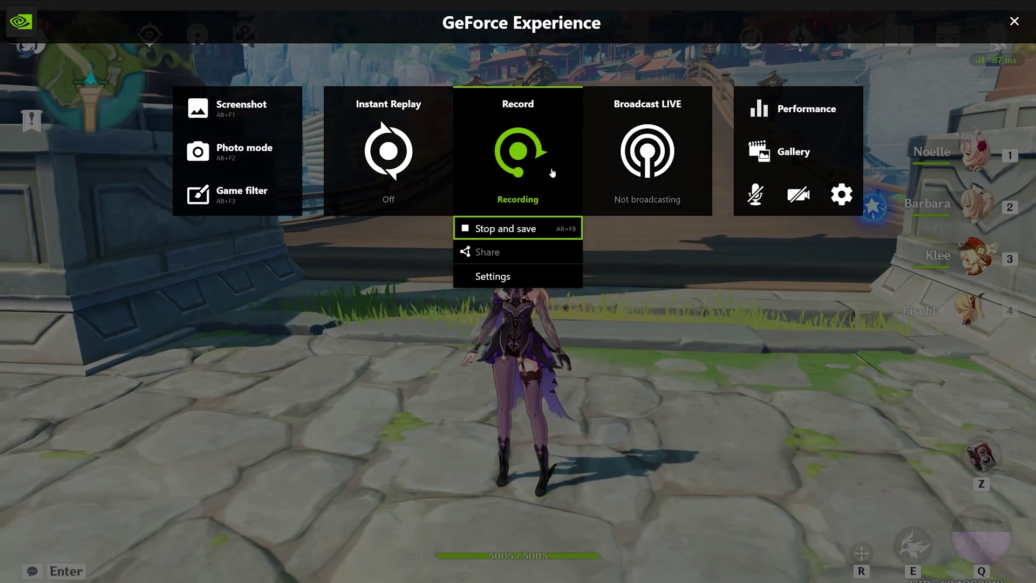
pyautogui.click(523, 232)
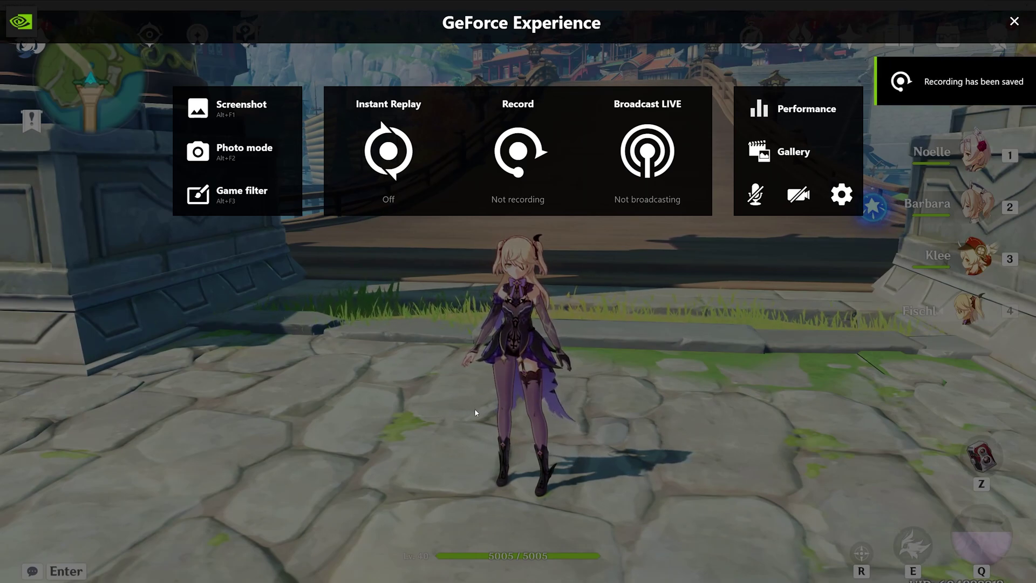
pyautogui.hotkey('alt', 'z')
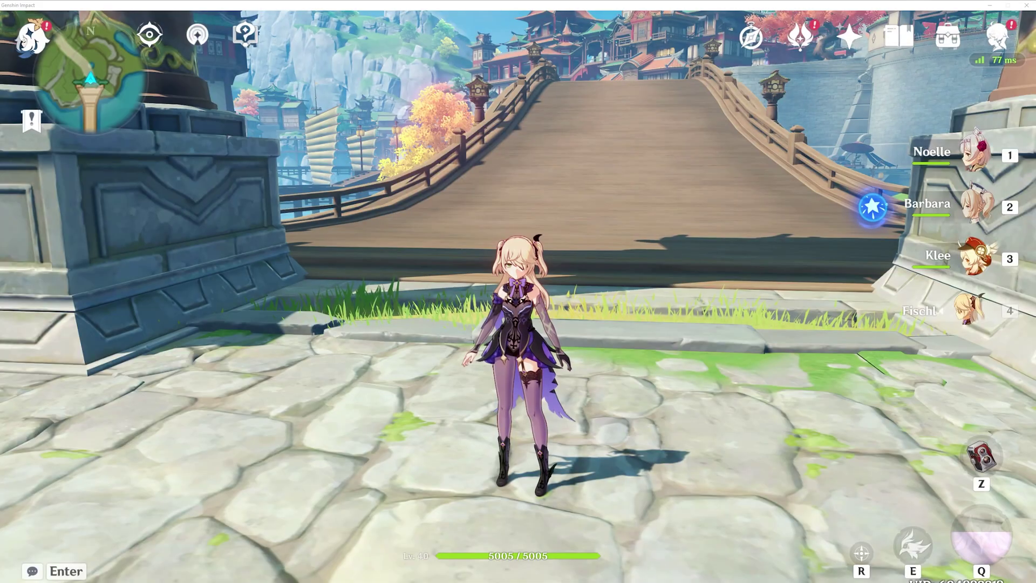
pyautogui.click(518, 291)
pyautogui.press('w')
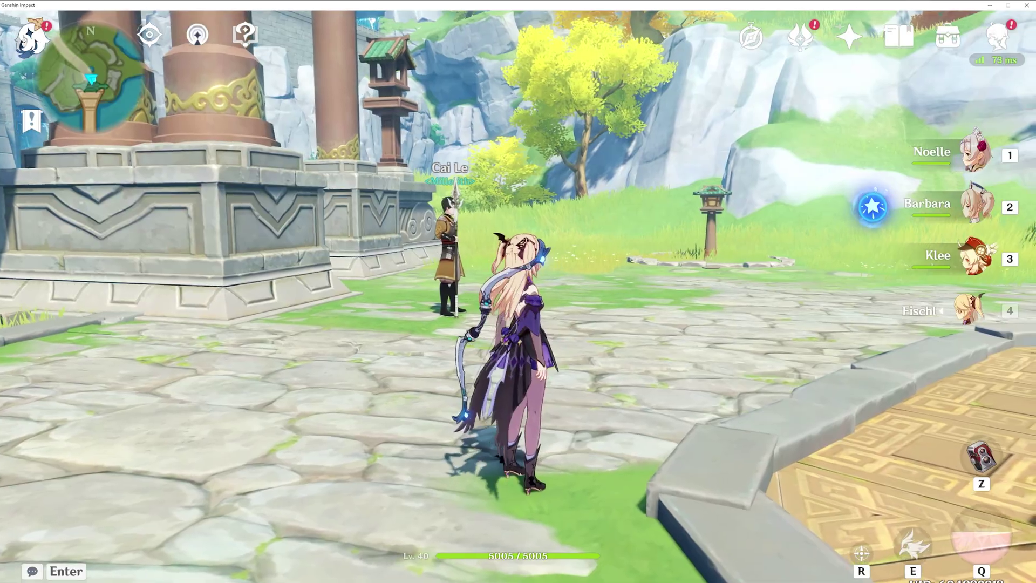
# - Open the overlay's Gallery, select the most recent recording and open its file location
pyautogui.hotkey('alt', 'z')
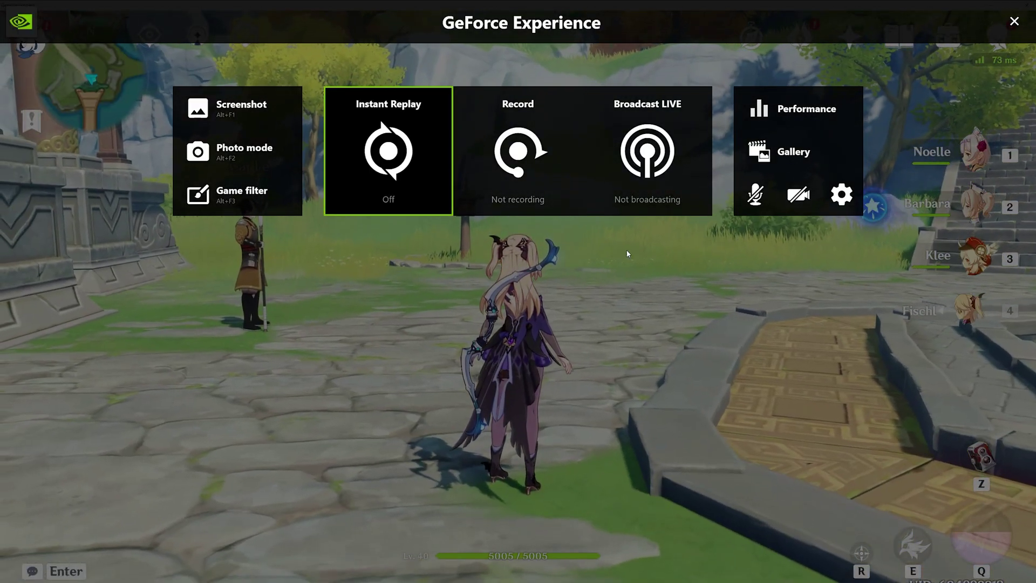
pyautogui.click(786, 157)
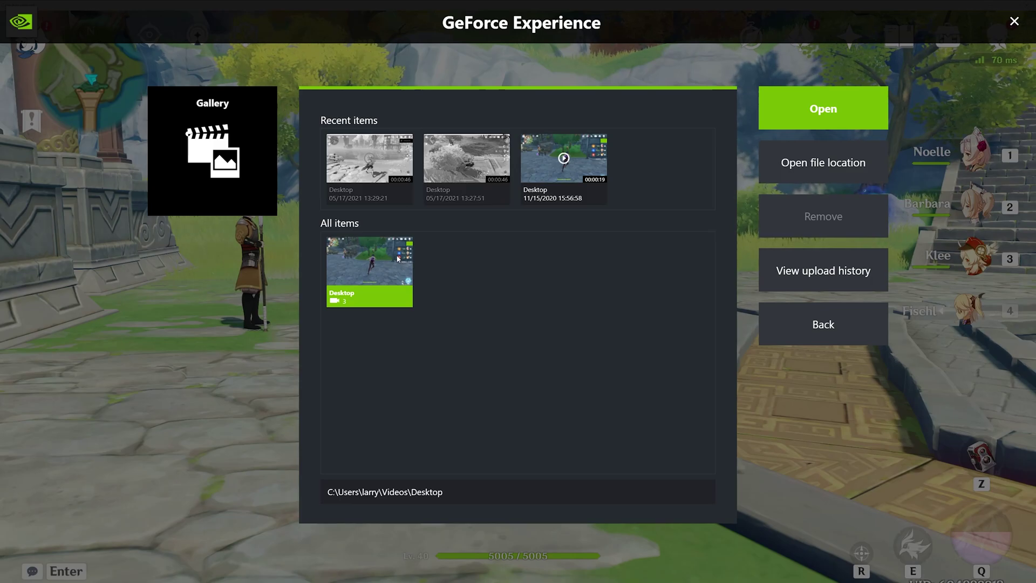
pyautogui.click(379, 170)
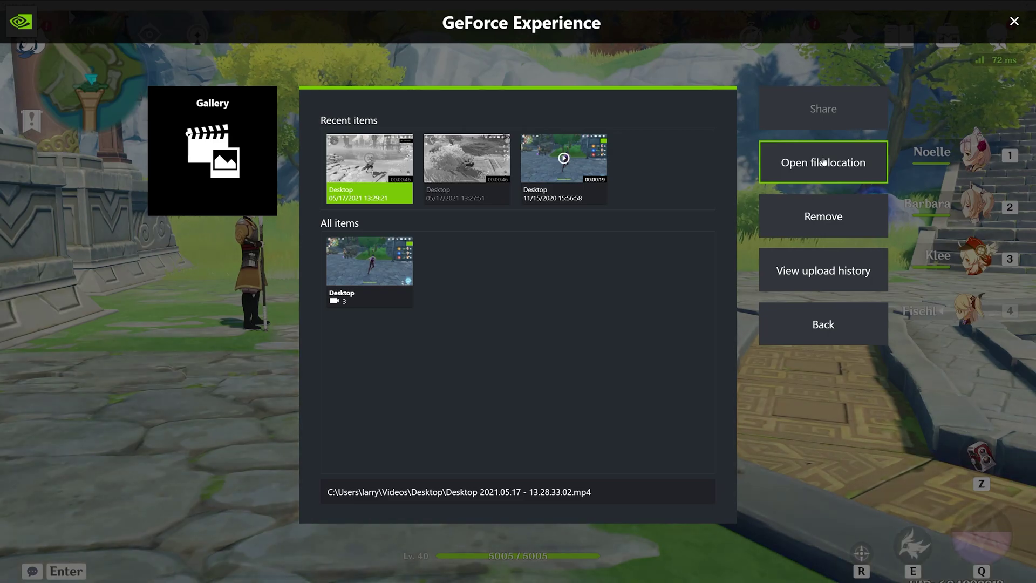
pyautogui.click(824, 162)
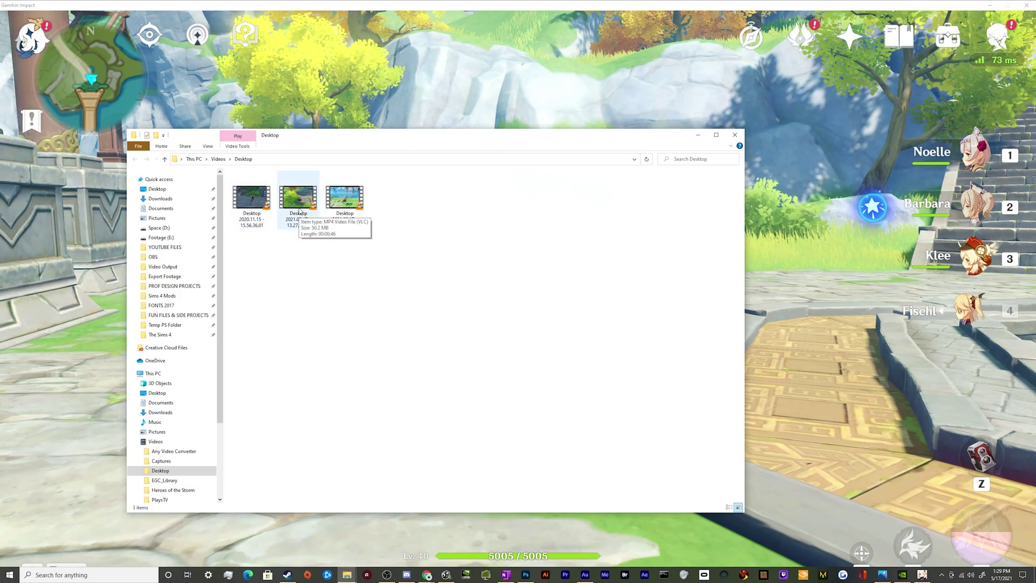
# - Play the newest recording, Desktop 2021.05.17 - 13.28.33.02, in VLC media player, close the player and deselect the file
pyautogui.doubleClick(344, 197)
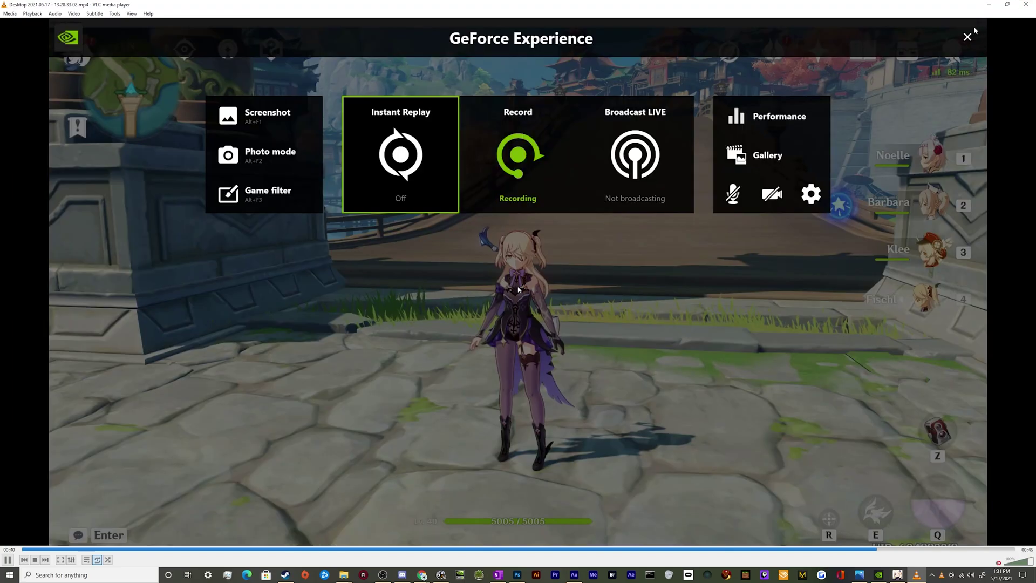
pyautogui.click(1027, 5)
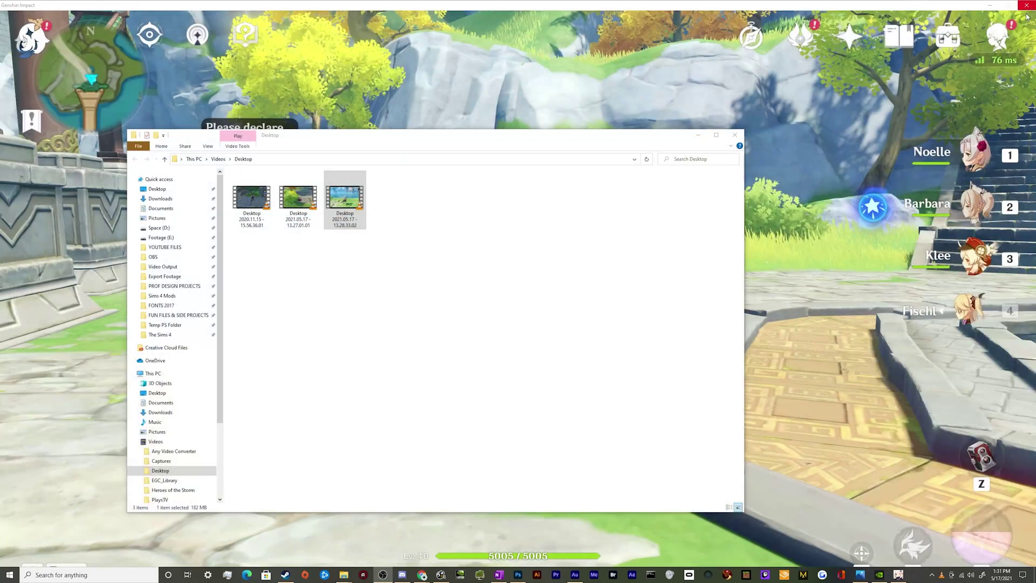
pyautogui.click(477, 311)
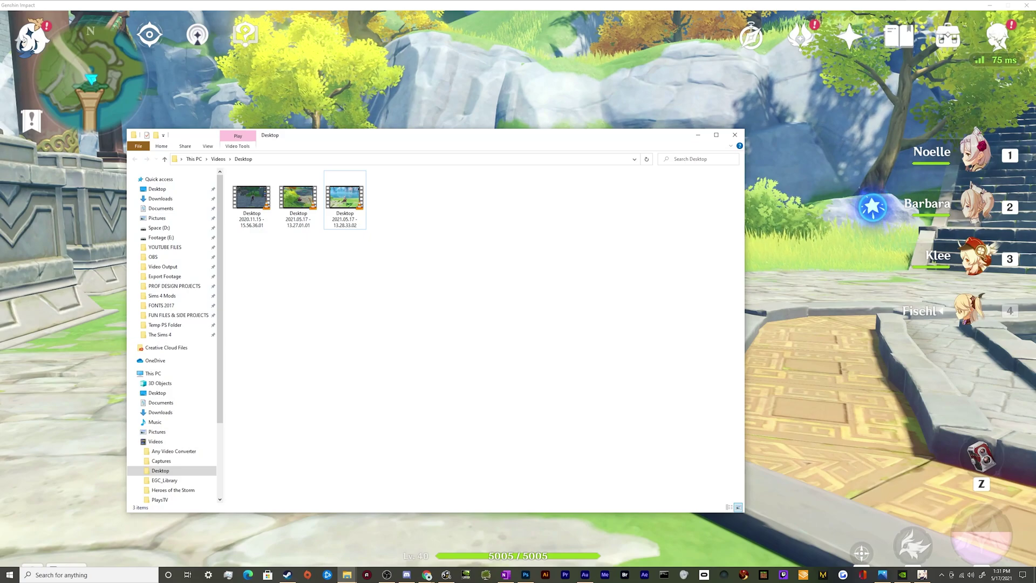
# - Minimize the recordings folder, switch back to GeForce Experience and open the in-game overlay from it
pyautogui.click(697, 136)
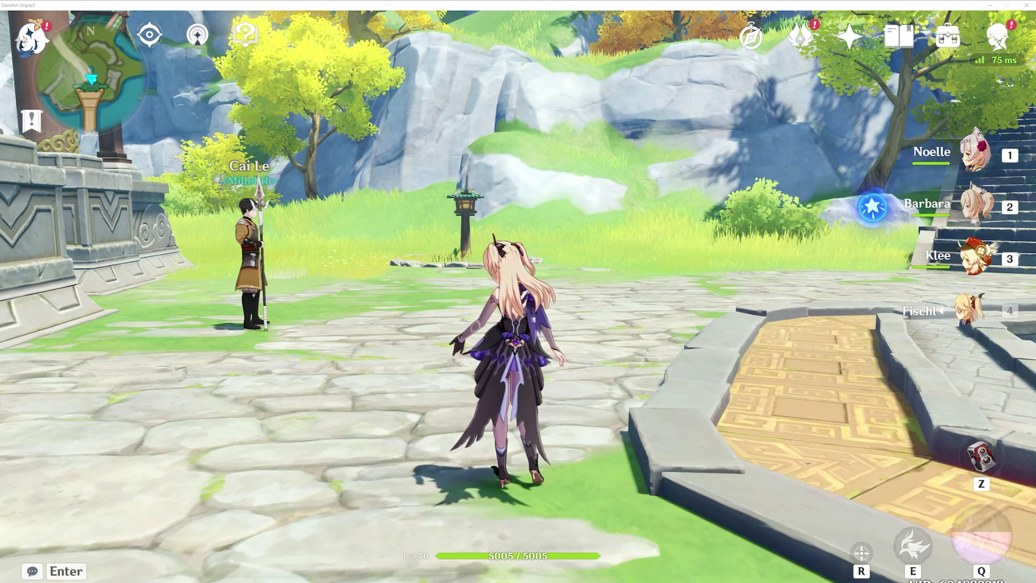
pyautogui.hotkey('alt', 'Tab')
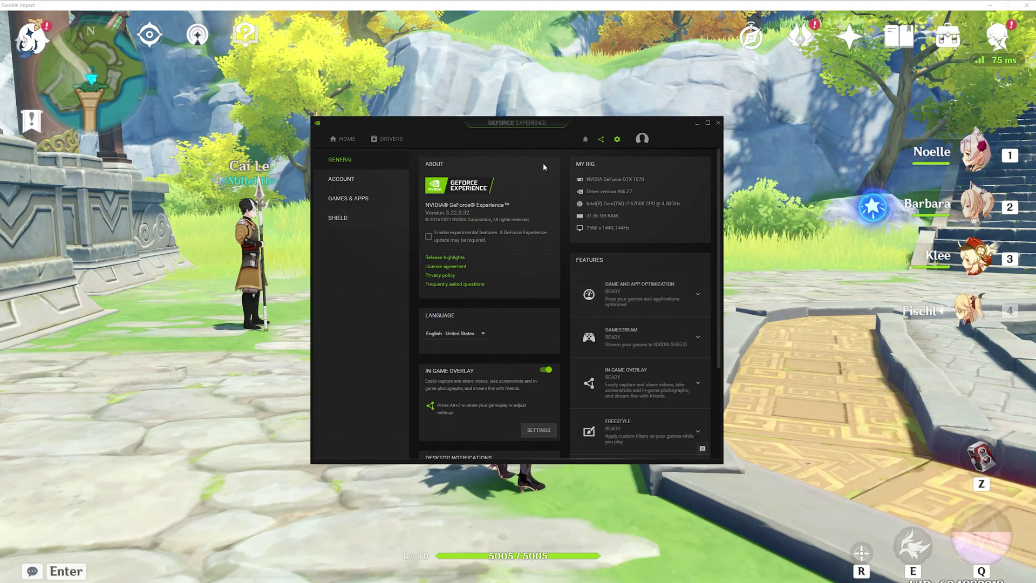
pyautogui.click(601, 139)
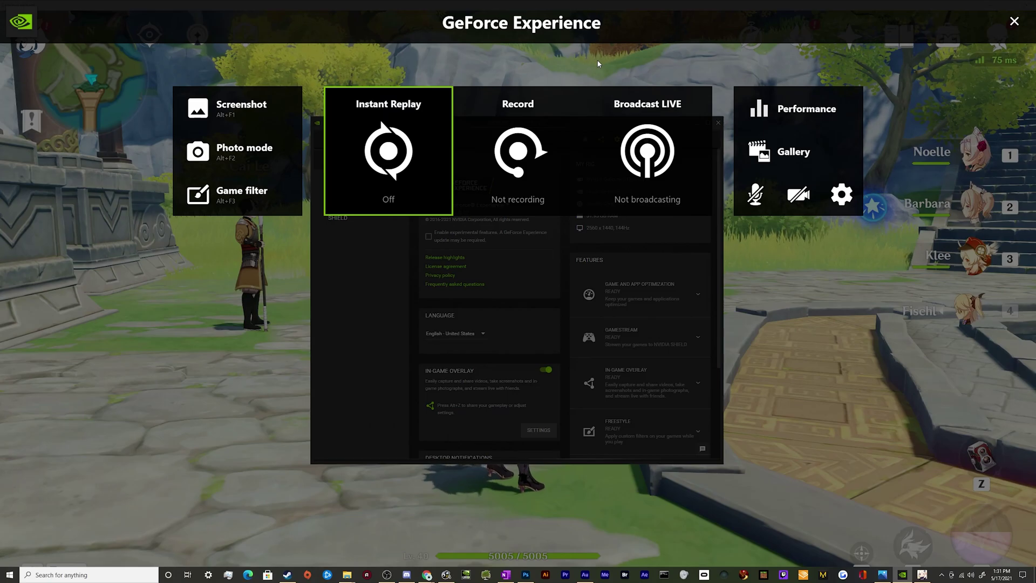